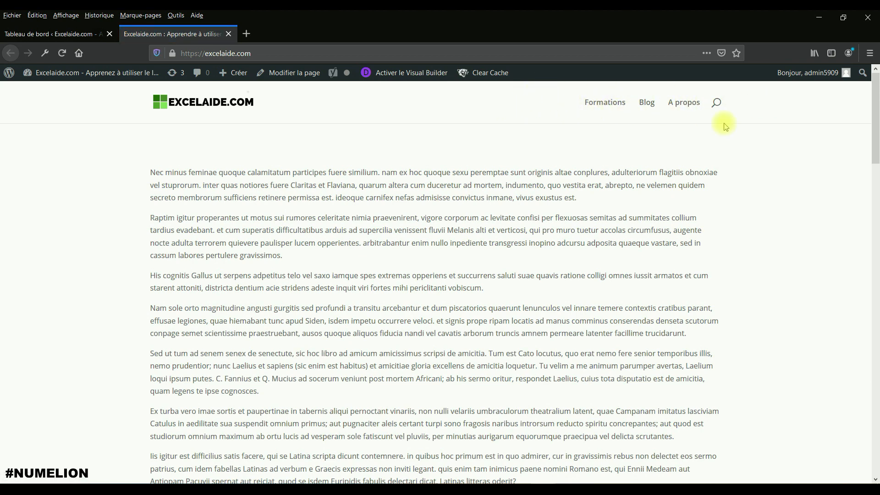
- Delete the existing menu named Menu principal, and reload the site's home page to check its header navigation
mouse_move(875, 137)
left_mouse_down()
mouse_move(875, 445)
mouse_move(874, 130)
left_mouse_up()
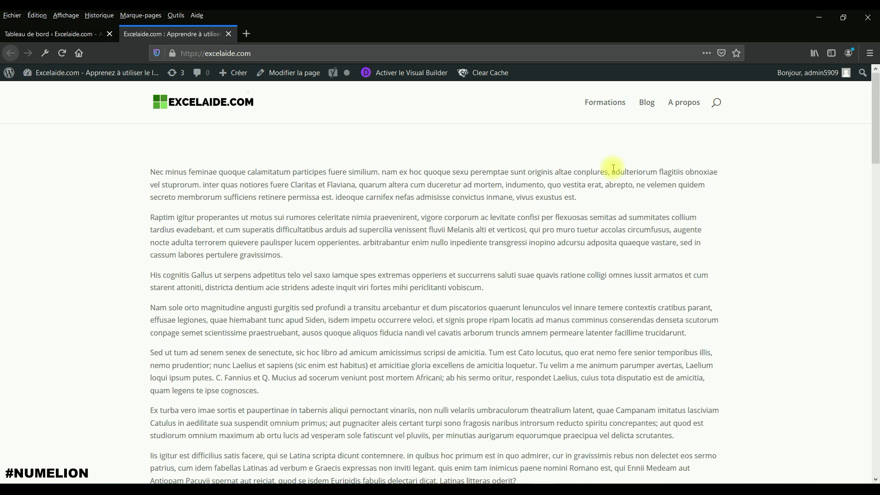
left_click(50, 35)
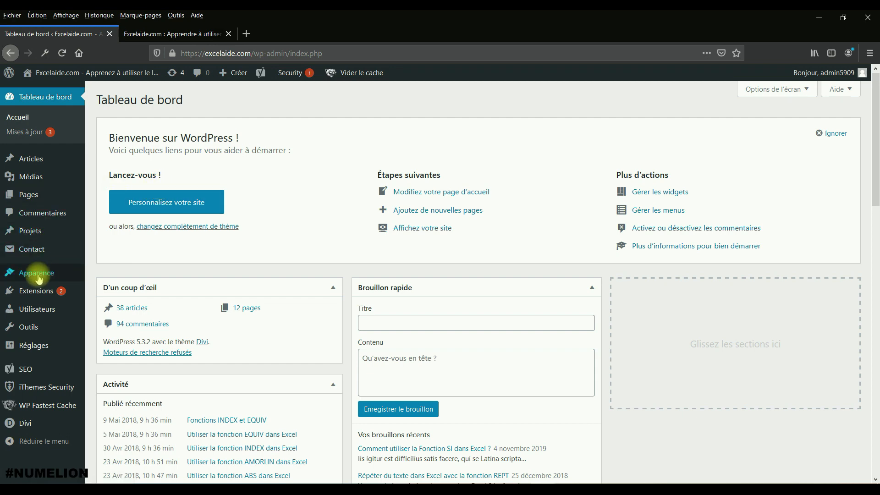
mouse_move(40, 277)
left_click(110, 319)
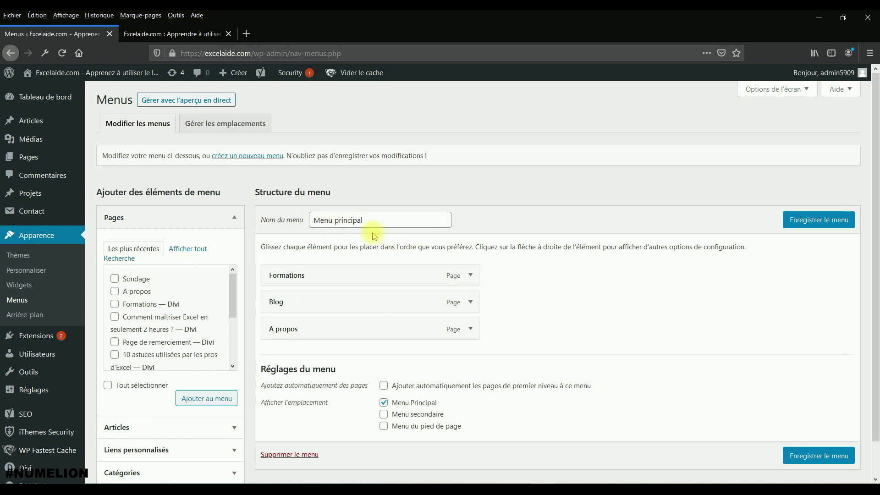
left_click(290, 454)
left_click(454, 239)
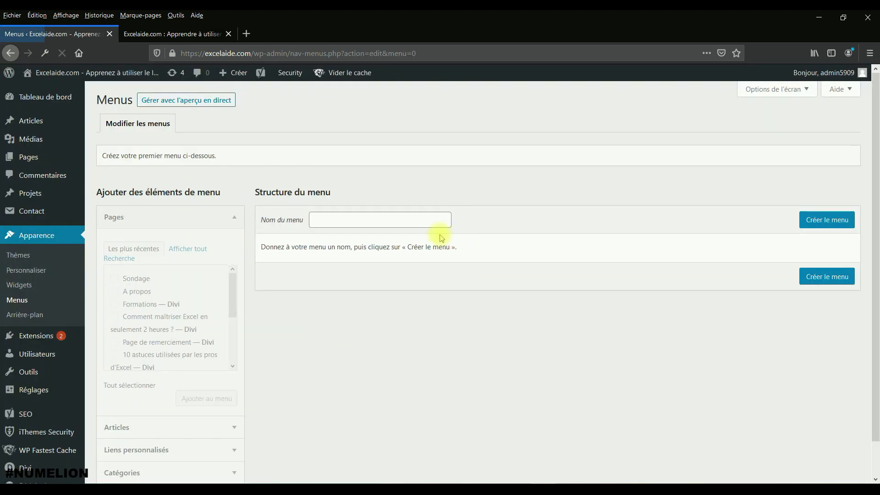
left_click(188, 33)
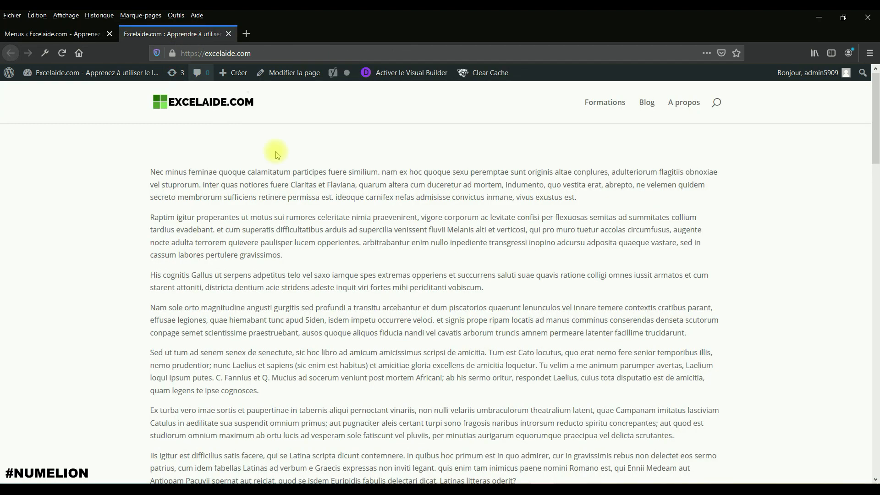
key("F5")
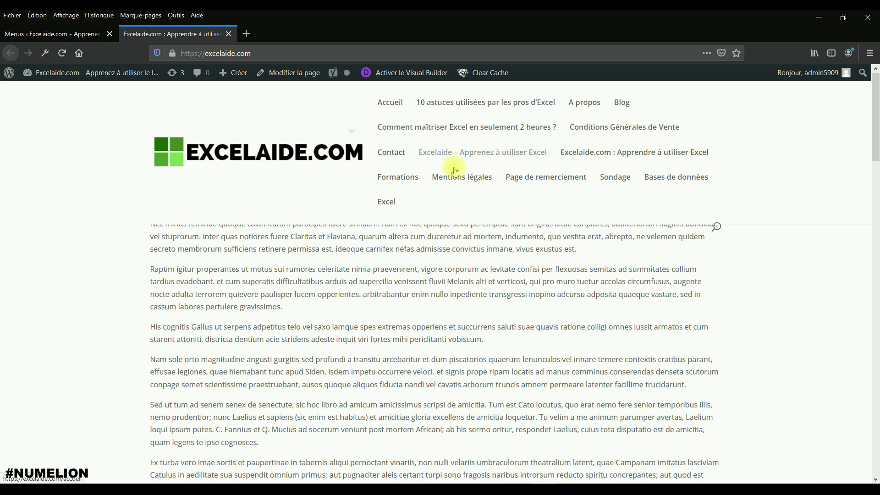
- Create a new navigation menu named Principal
left_click(57, 34)
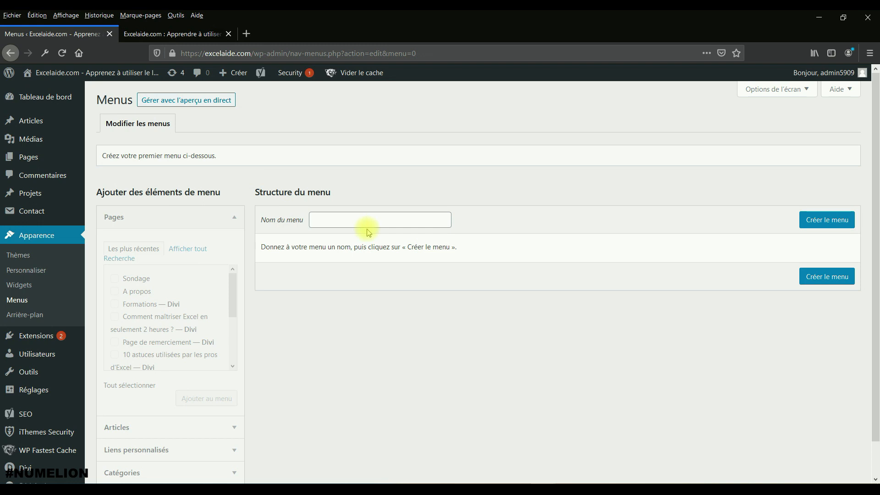
left_click(343, 218)
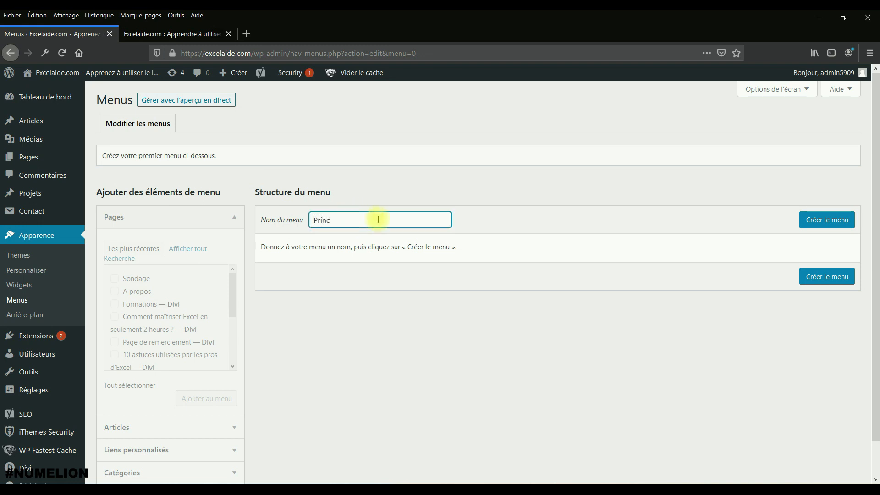
left_click(820, 219)
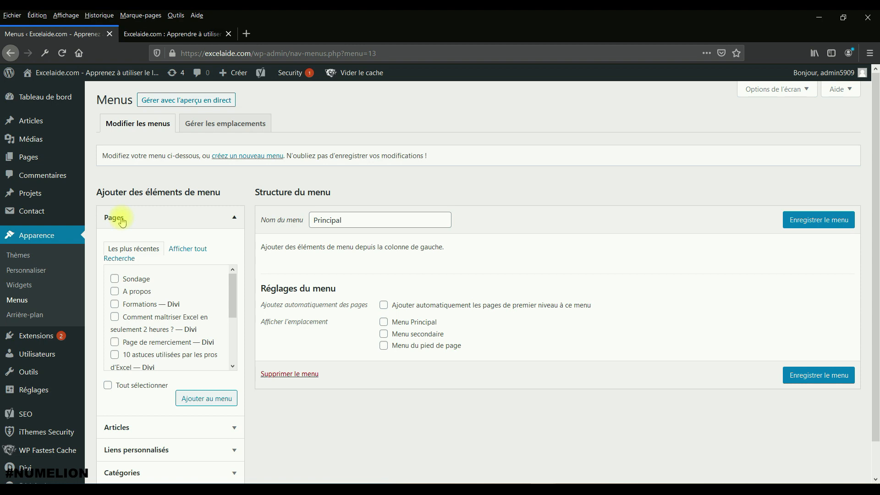
- Look through the articles, categories and custom link options available as menu items
left_click(167, 429)
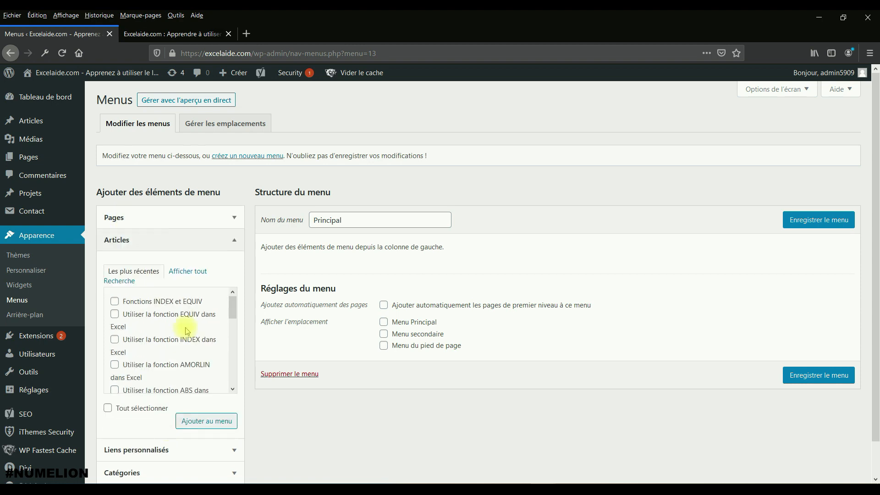
scroll(171, 341, "down", 5)
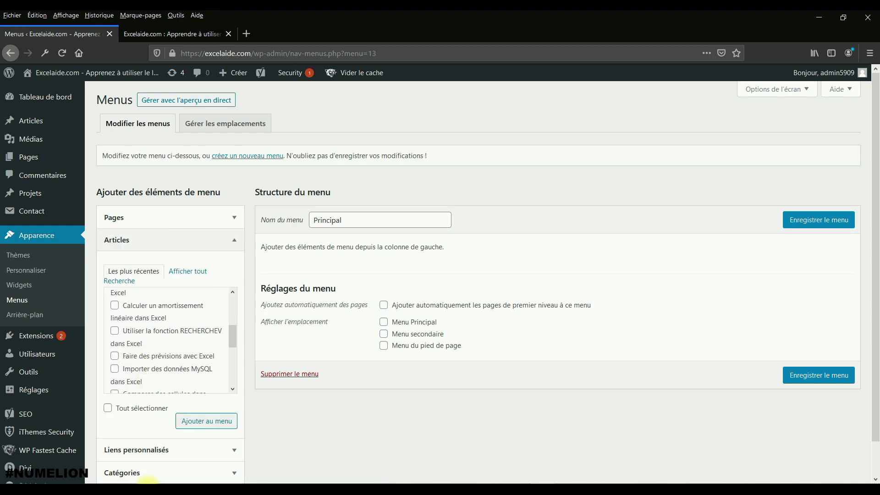
left_click(146, 472)
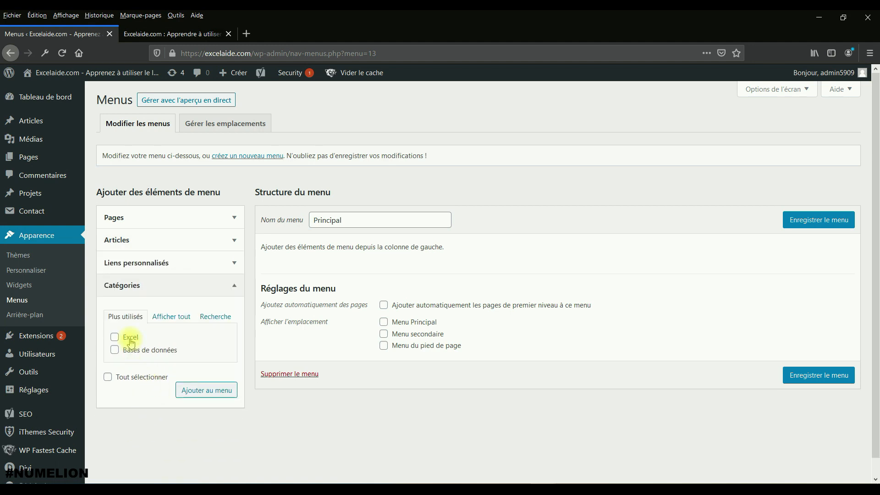
left_click(133, 262)
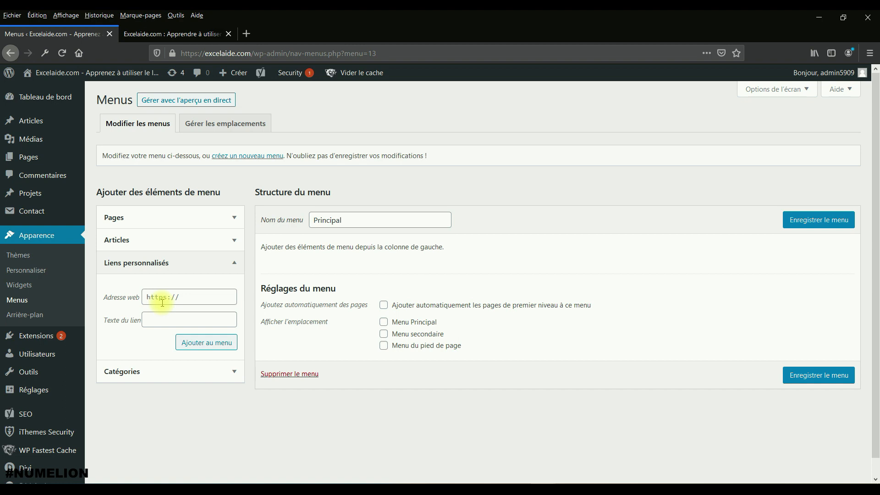
left_click(162, 303)
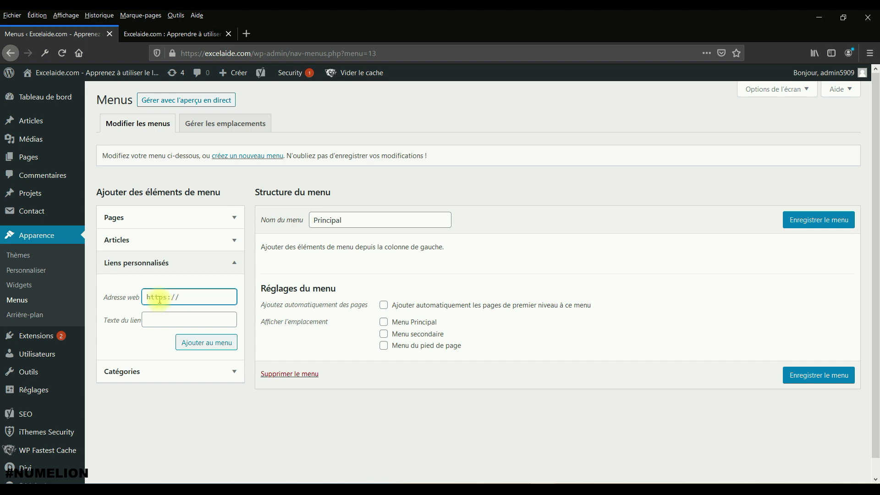
- Add the pages A propos, Formations and Blog to the Principal menu
left_click(130, 218)
left_click(114, 291)
left_click(199, 399)
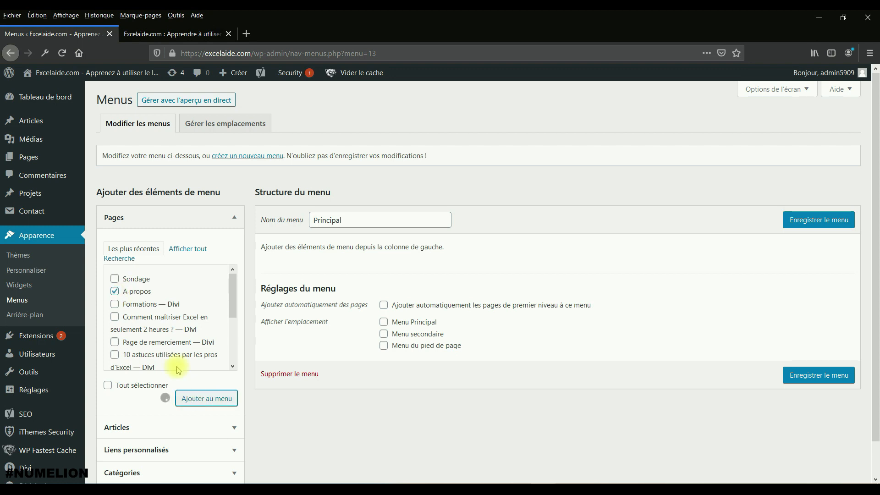
scroll(151, 312, "down", 2)
scroll(143, 316, "up", 2)
left_click(115, 304)
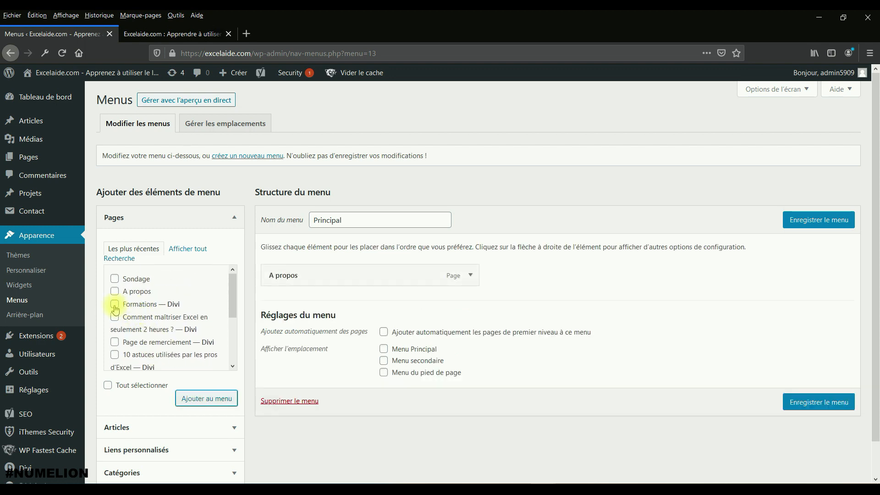
left_click(202, 399)
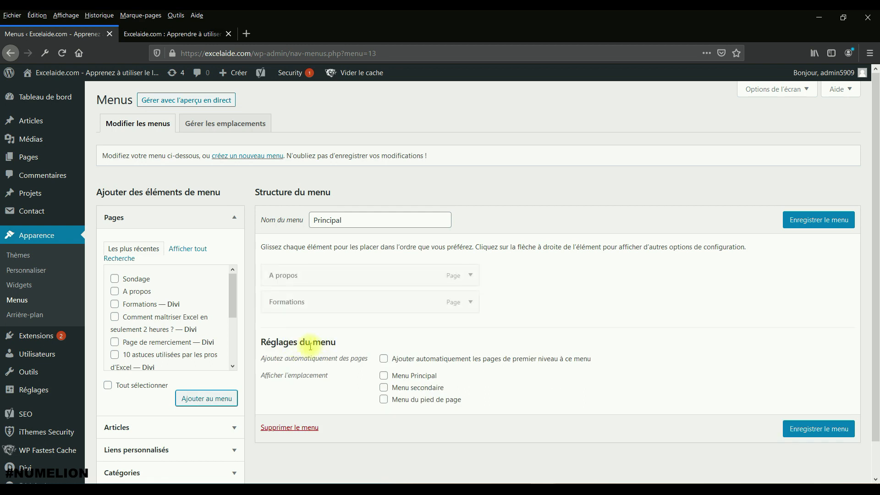
scroll(202, 338, "down", 4)
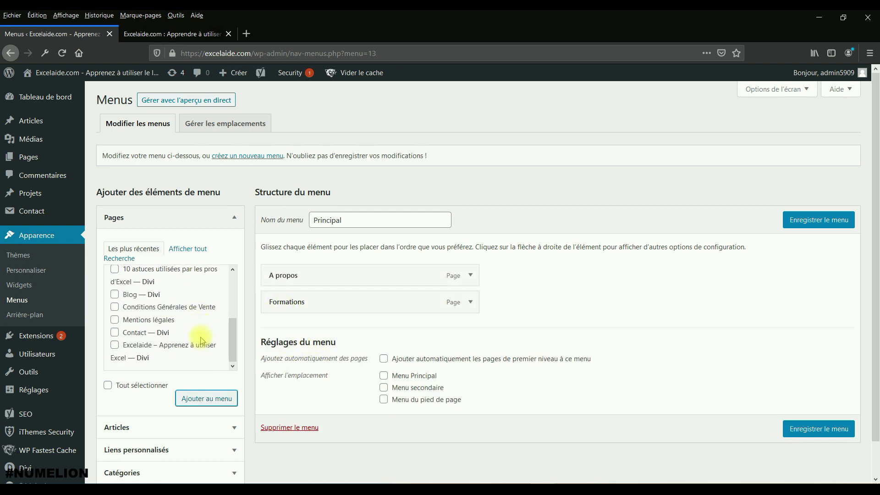
scroll(140, 339, "up", 2)
left_click(115, 349)
left_click(191, 398)
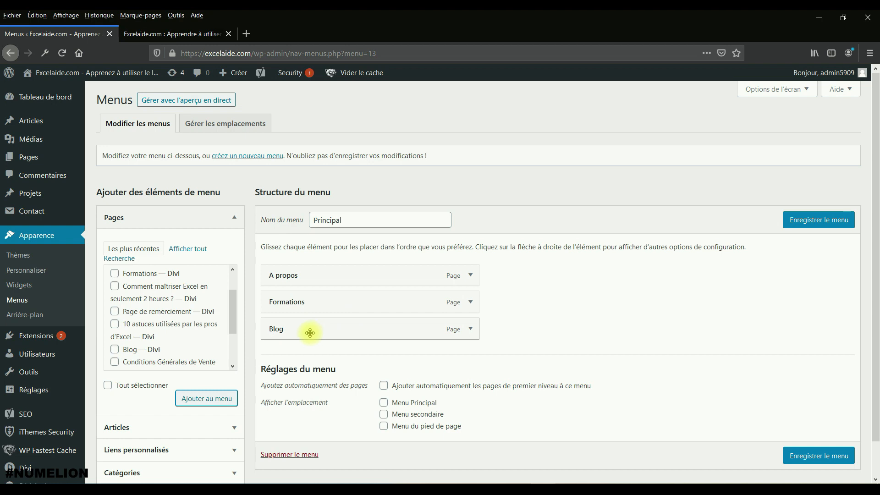
- Save the menu with its items ordered Formations, Blog, A propos, and check the home page header
left_click_drag(310, 332, 362, 293)
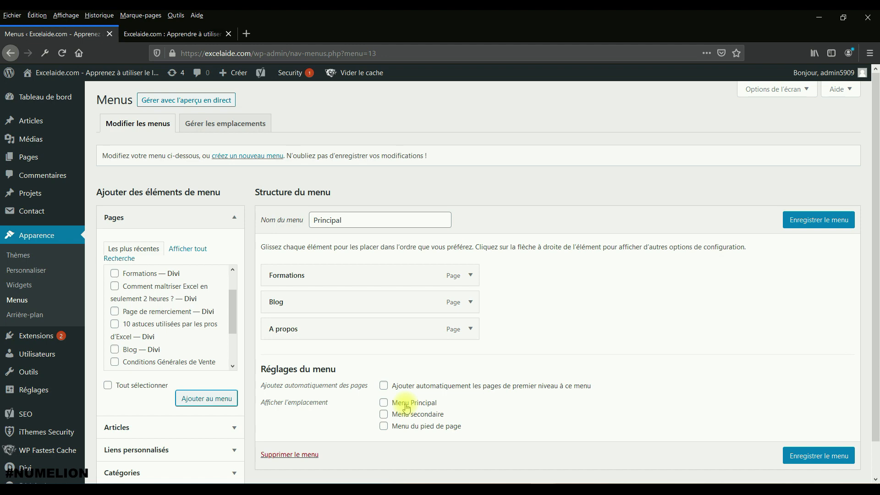
left_click(819, 456)
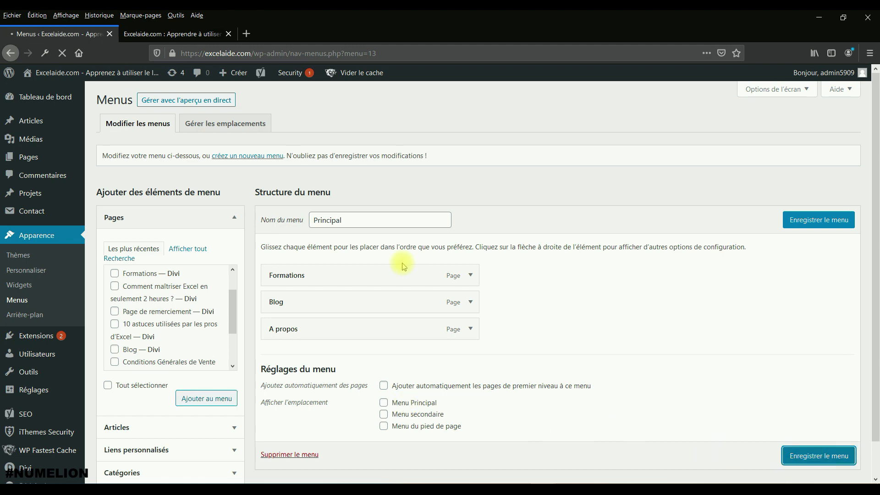
left_click(177, 34)
left_click(299, 166)
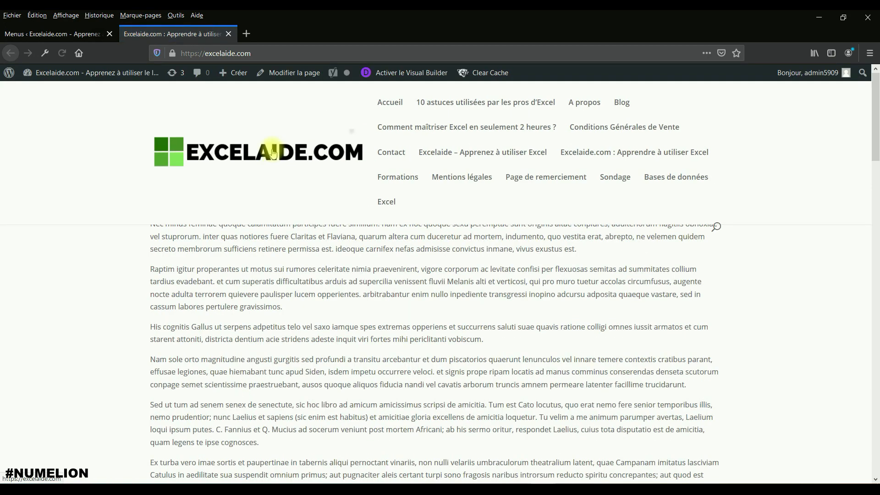
- Assign the Principal menu to the Menu Principal location, save it and check the home page header
left_click(64, 34)
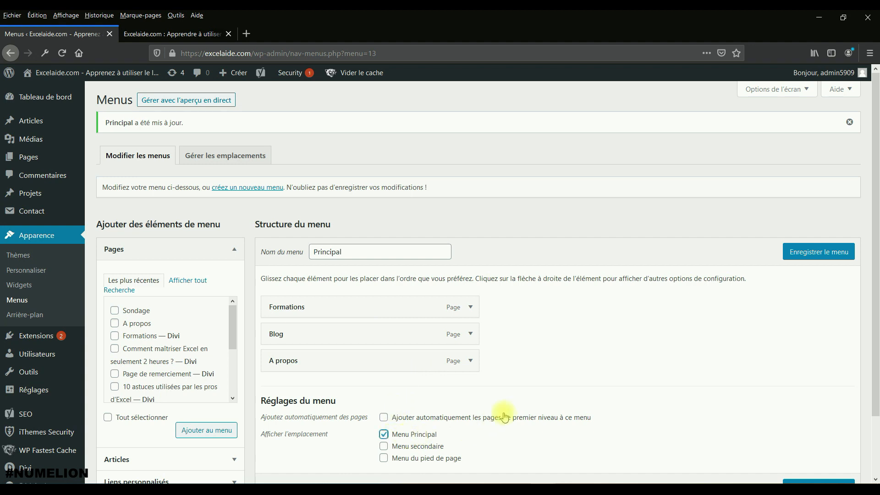
scroll(573, 426, "down", 2)
left_click(795, 431)
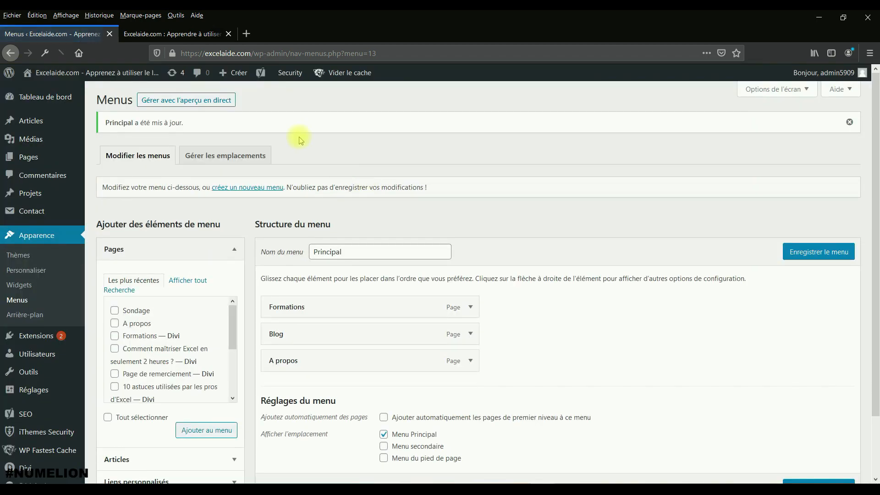
left_click(201, 33)
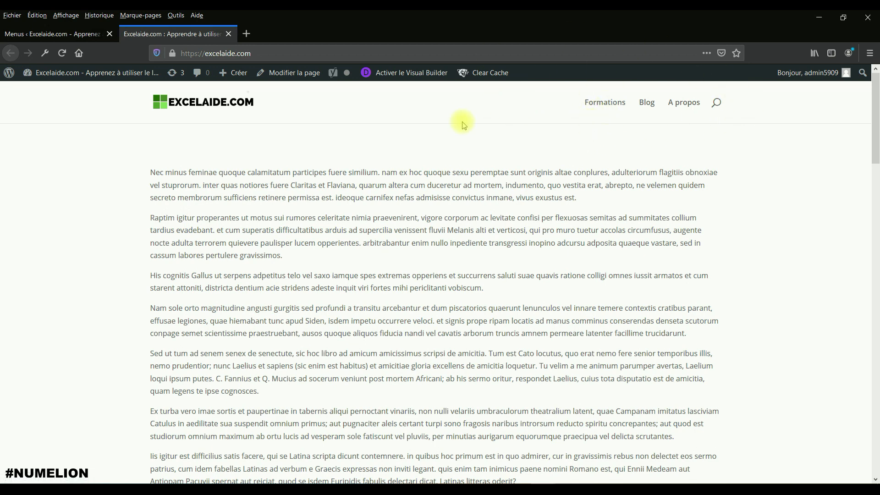
- Switch the menu's display location from Menu Principal to Menu secondaire, save it and check the home page header
left_click(53, 34)
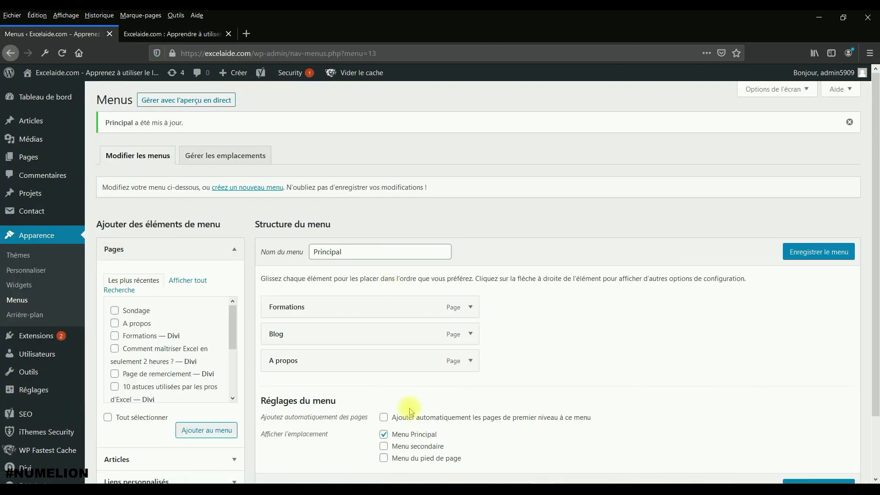
left_click(412, 436)
left_click(412, 446)
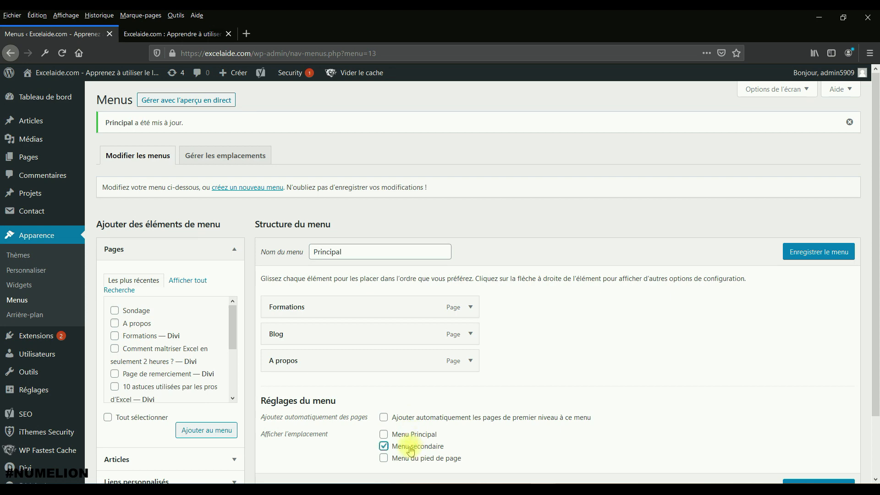
left_click(805, 250)
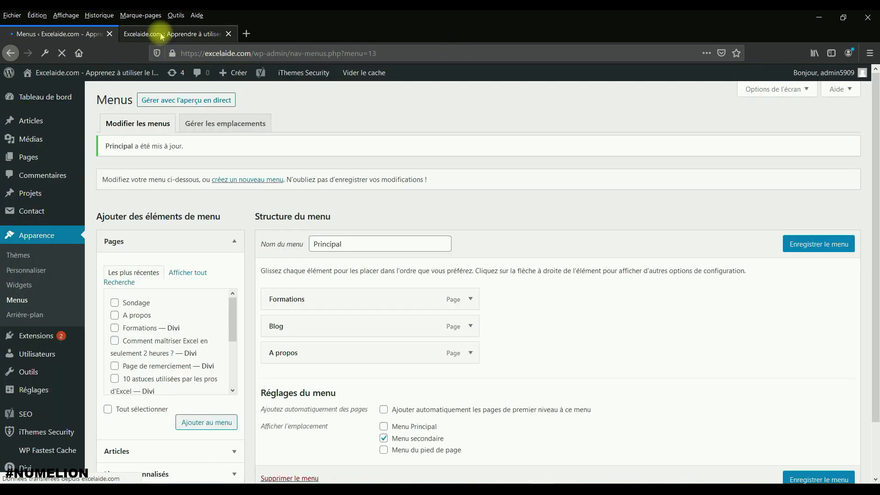
left_click(161, 34)
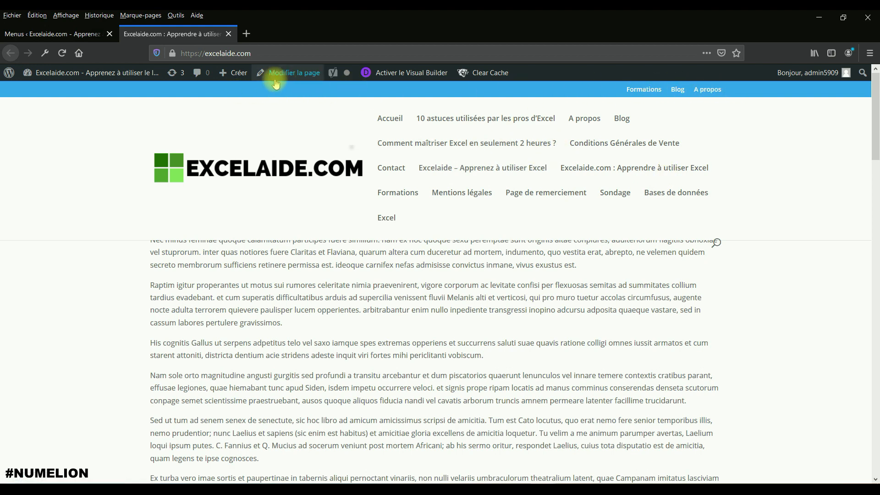
- Set Menu du pied de page as the menu's only display location and save the menu
left_click(70, 33)
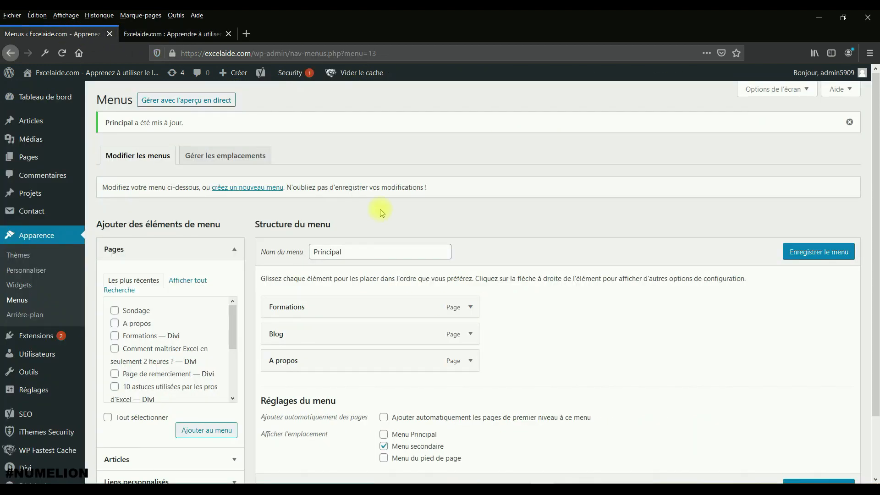
left_click(404, 450)
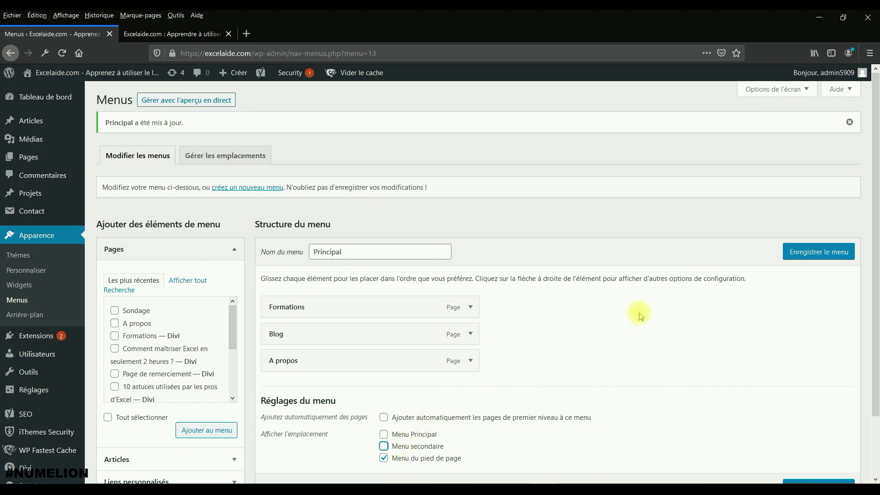
left_click(384, 435)
left_click(384, 446)
left_click(384, 445)
left_click(384, 435)
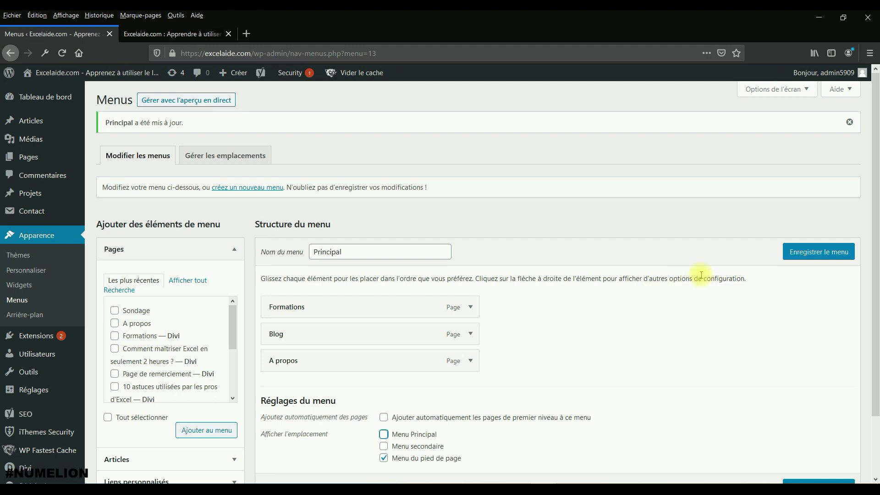
left_click(808, 258)
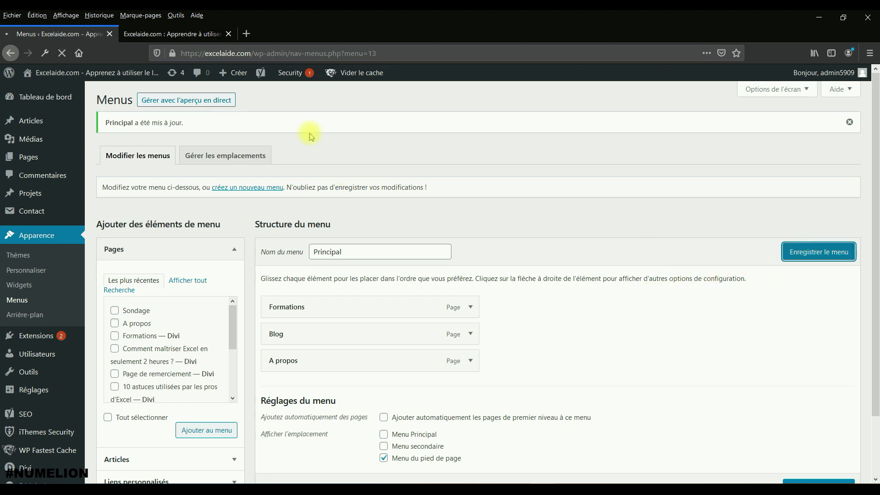
- Reload the home page and examine the navigation links in its footer
left_click(197, 35)
key("F5")
left_click(394, 195)
left_click_drag(875, 113, 876, 451)
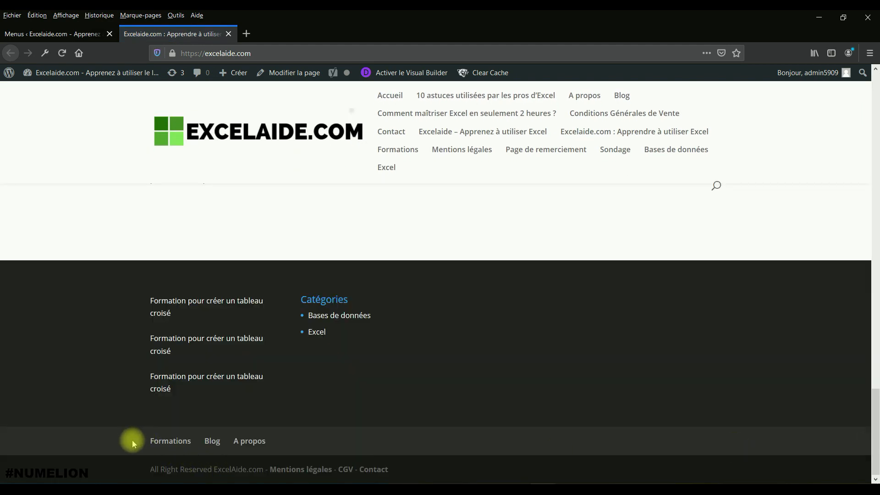
left_click_drag(132, 442, 338, 435)
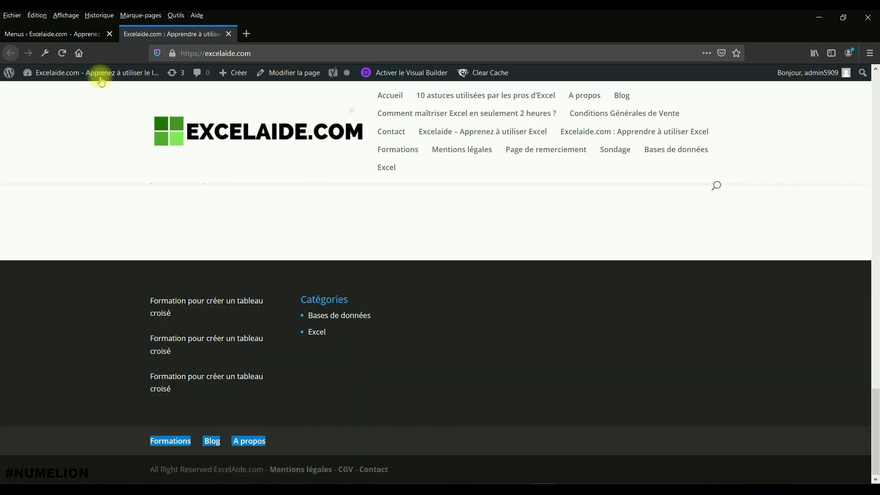
- Return to the menu editor, make Menu Principal the Principal menu's only display location and save the menu
left_click(32, 33)
left_click(405, 463)
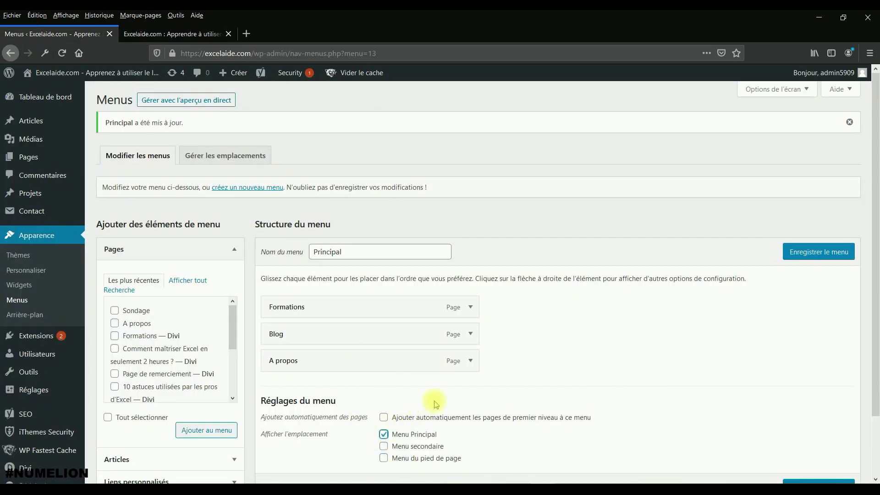
scroll(596, 421, "down", 2)
left_click(800, 435)
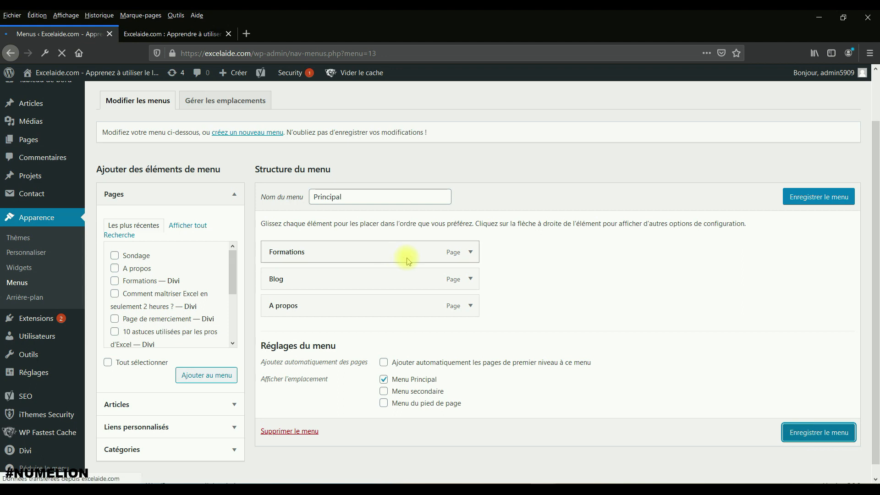
scroll(309, 259, "down", 1)
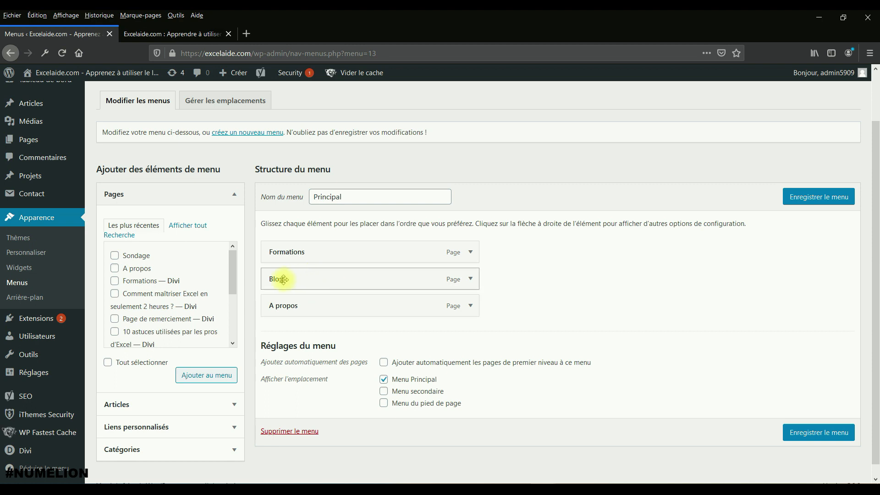
- Nest Blog under Formations as a sub-item, save the menu and check the Formations submenu in the home page header
left_click_drag(279, 278, 309, 262)
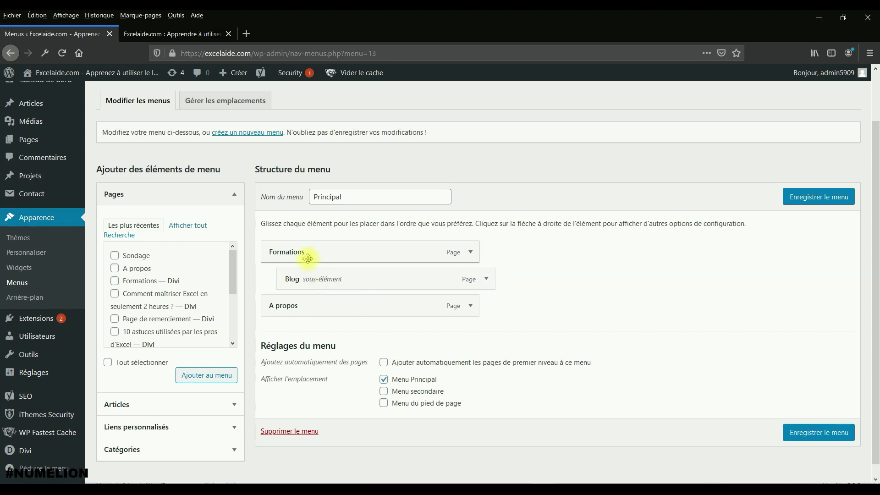
left_click(825, 432)
left_click(169, 33)
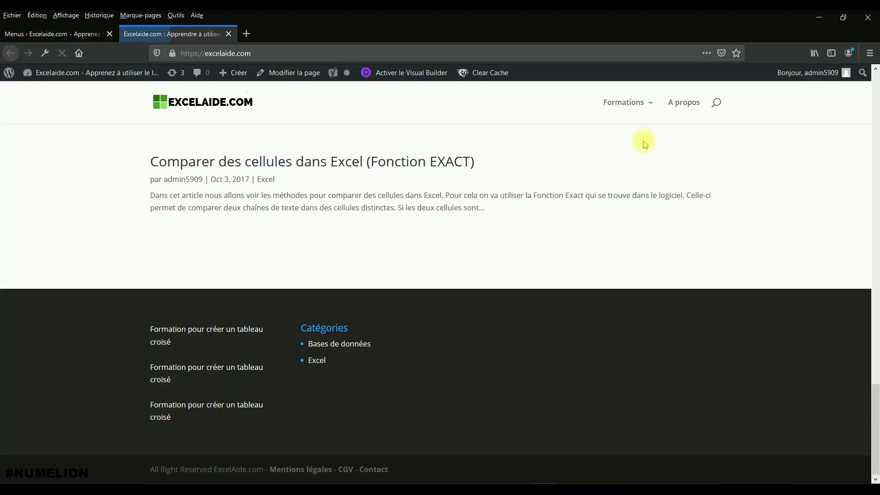
mouse_move(633, 101)
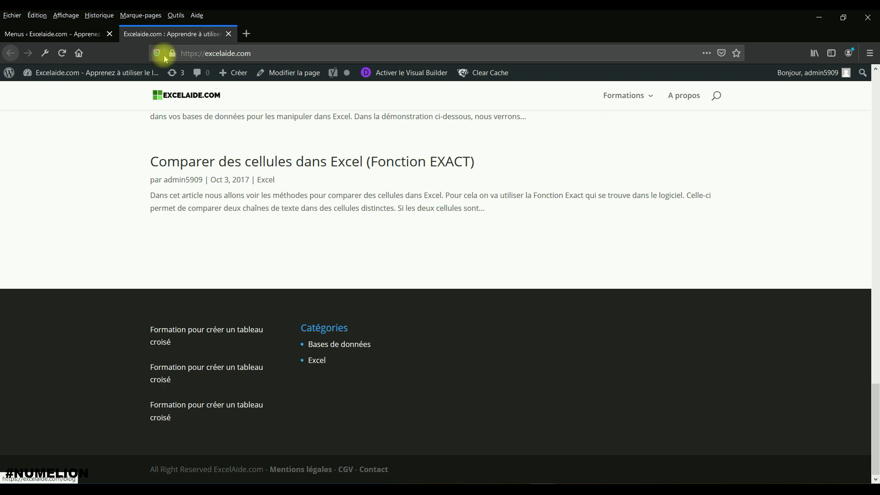
- Nest A propos one level under Blog, save the menu and inspect the nested submenus on the reloaded home page
left_click(73, 33)
left_click_drag(306, 362, 347, 361)
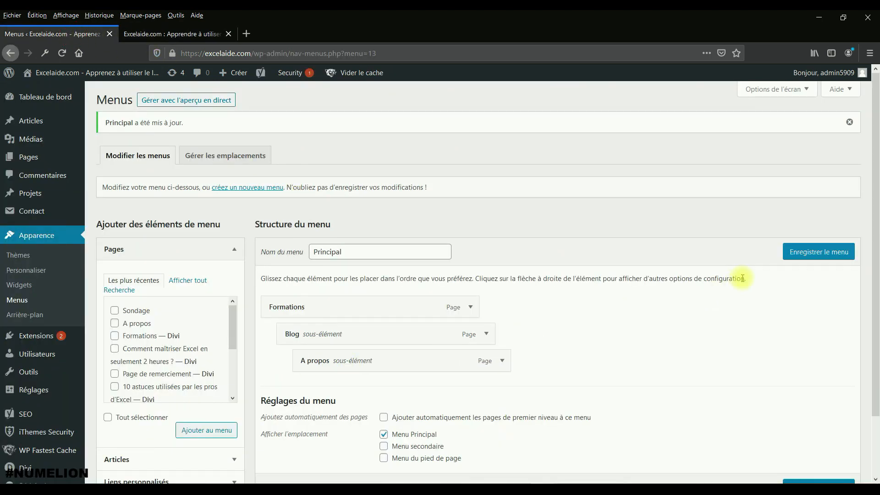
left_click(795, 251)
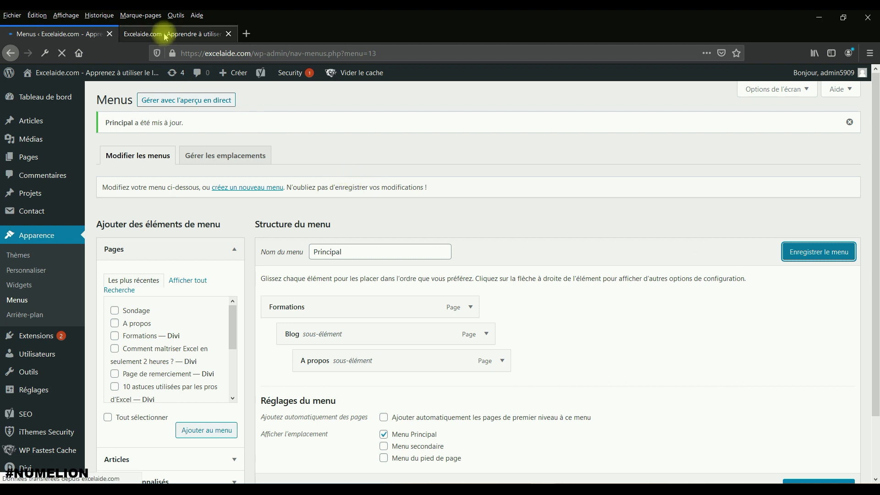
left_click(165, 35)
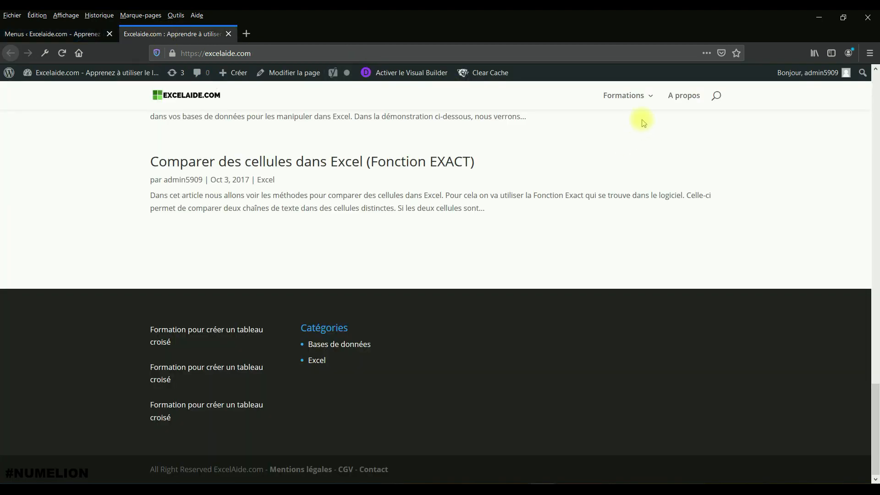
key("F5")
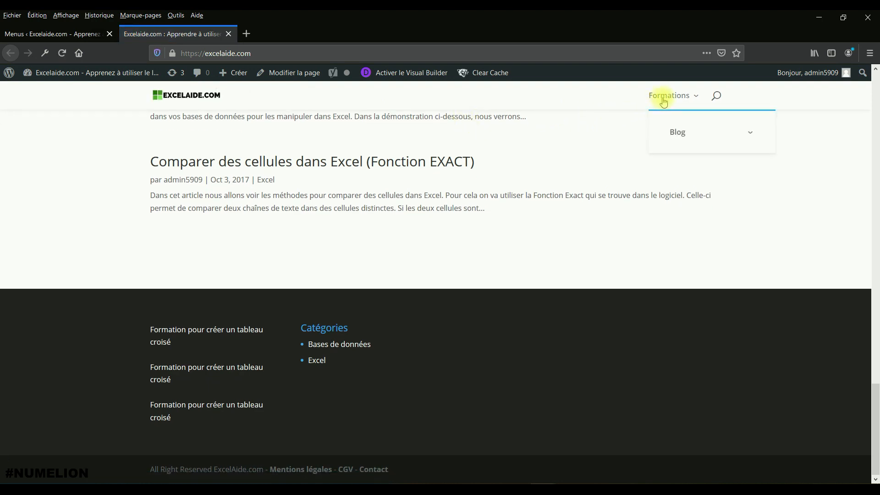
mouse_move(667, 112)
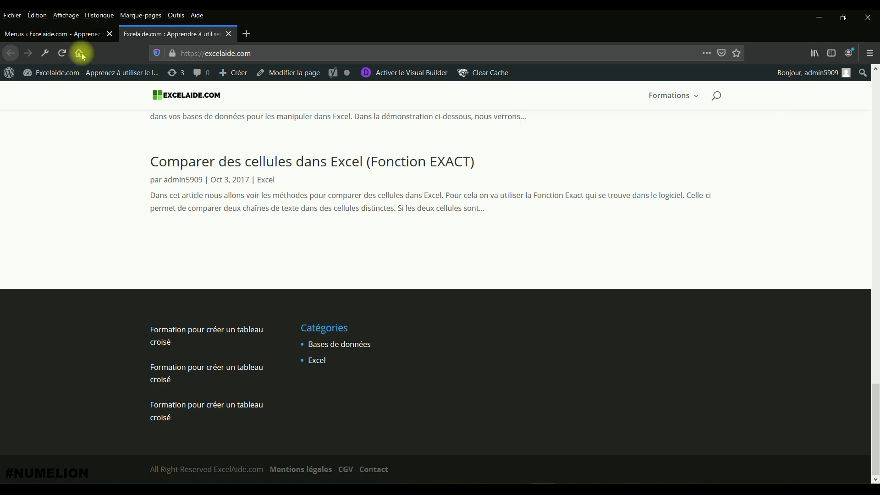
- Move Blog and A propos back to the top level of the Principal menu and save it
left_click(69, 34)
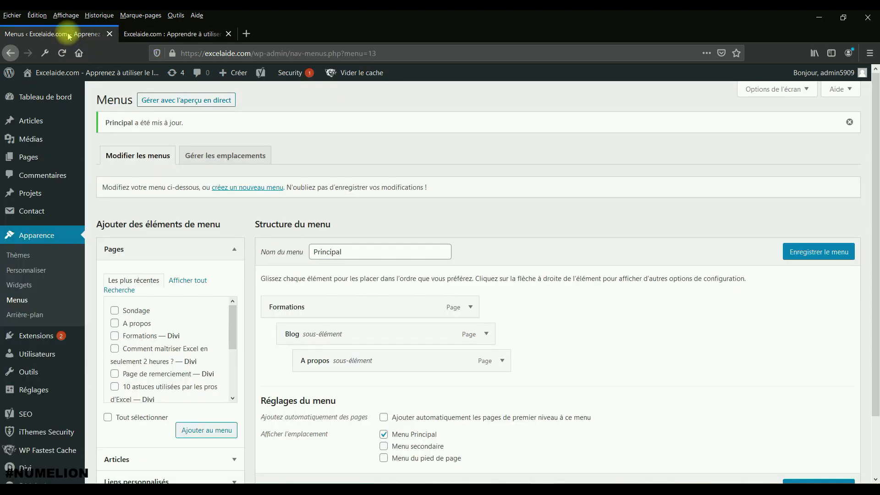
left_click_drag(334, 336, 326, 358)
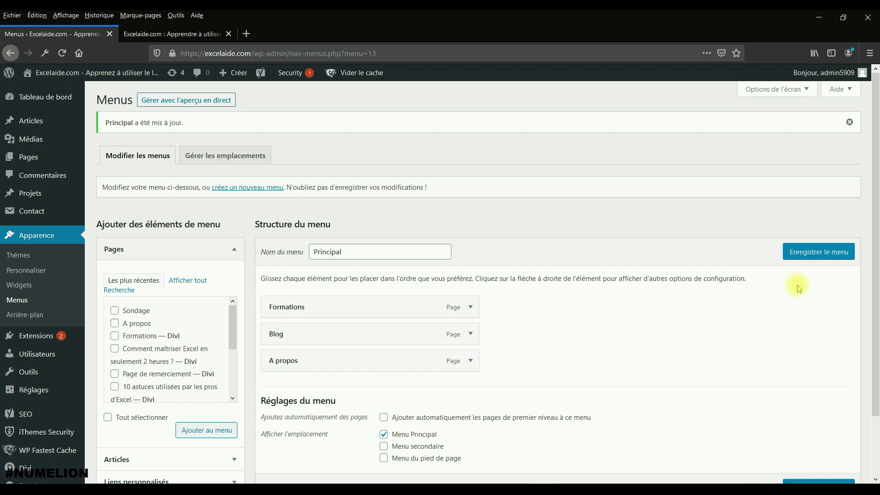
left_click(823, 258)
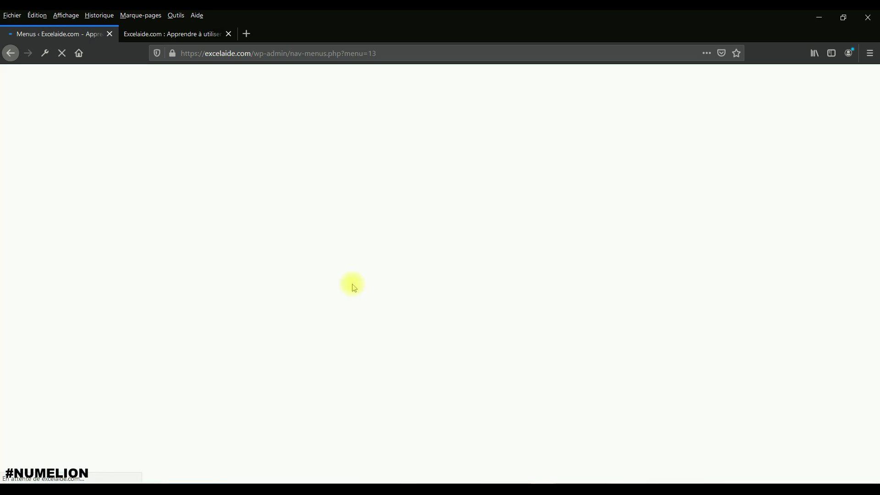
scroll(220, 348, "down", 2)
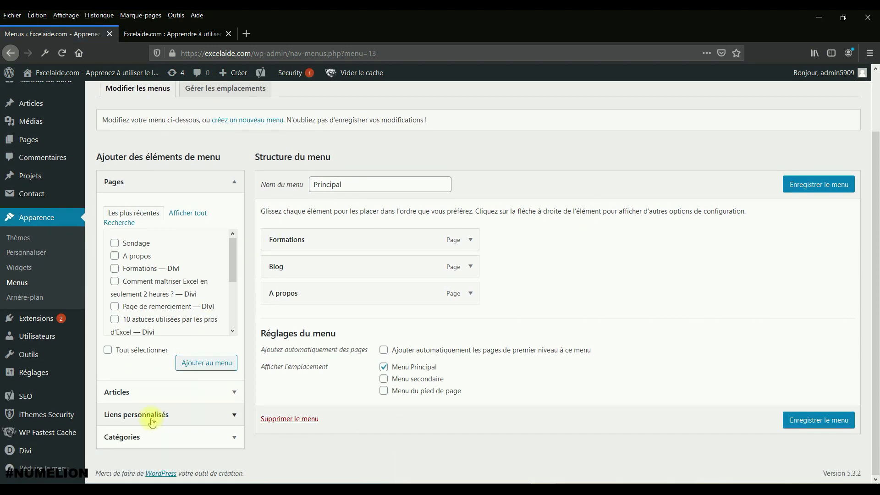
left_click(147, 417)
left_click(157, 265)
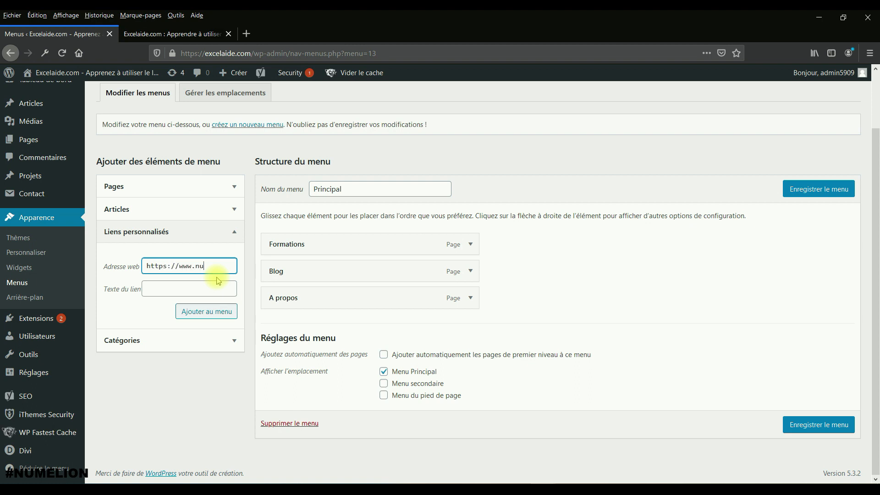
left_click(200, 288)
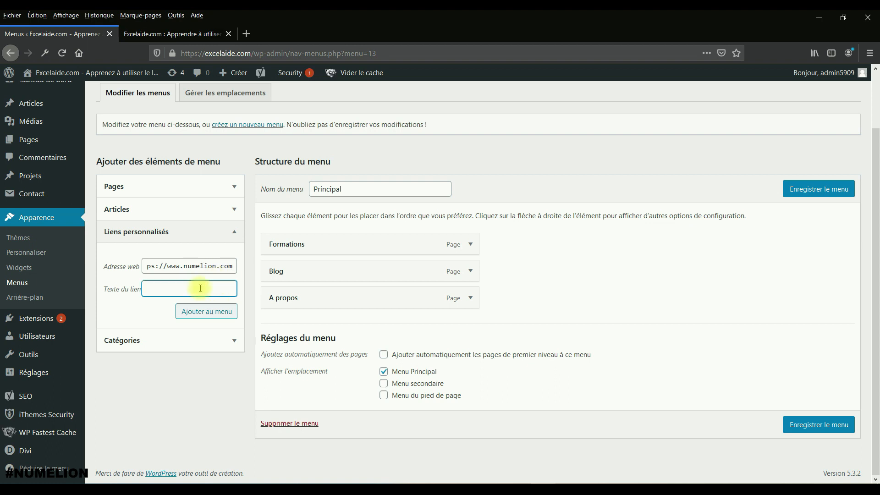
type("Autre")
left_click(206, 311)
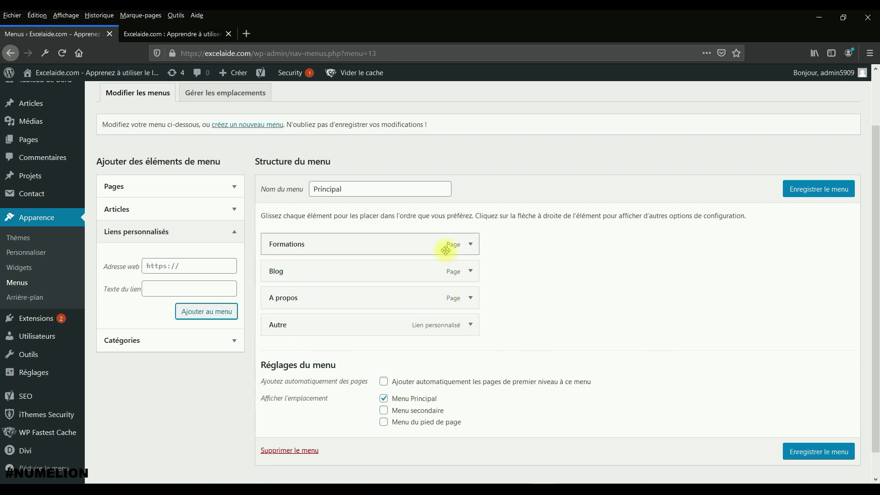
- Add the Excel category to the Principal menu
left_click(154, 340)
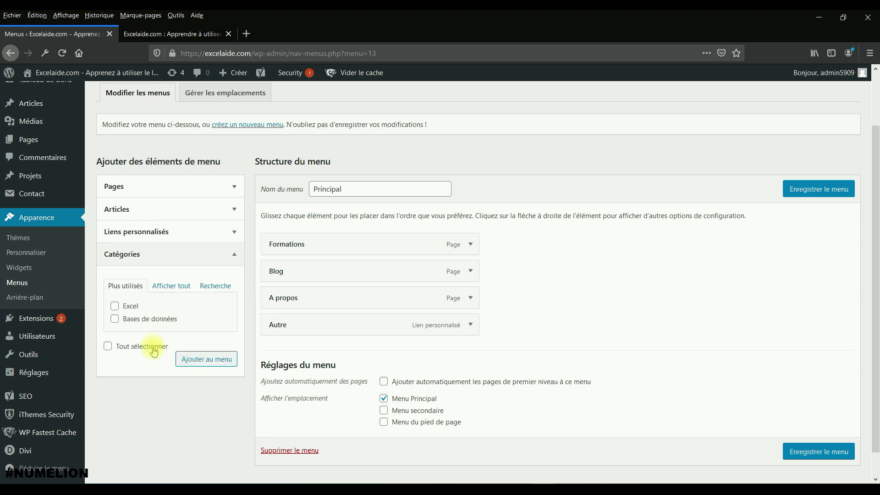
left_click(114, 306)
left_click(206, 358)
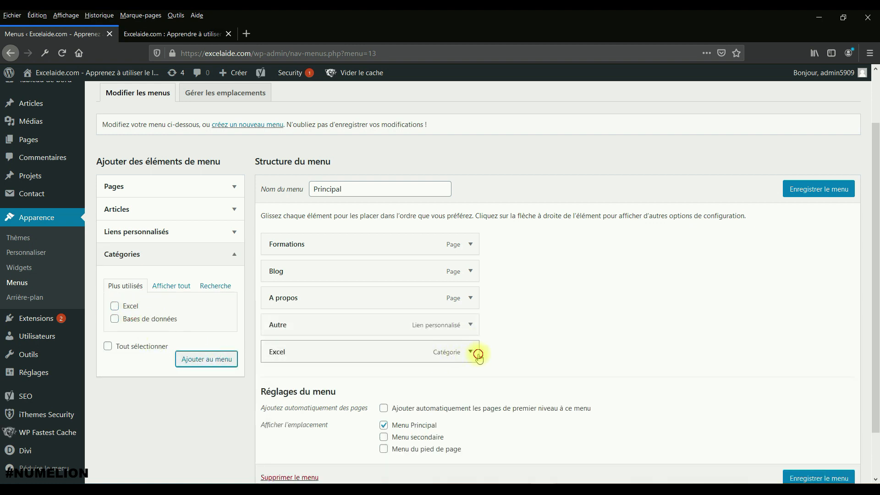
- Expand the Excel category item's settings and remove the item from the menu
left_click(471, 352)
scroll(472, 298, "down", 1)
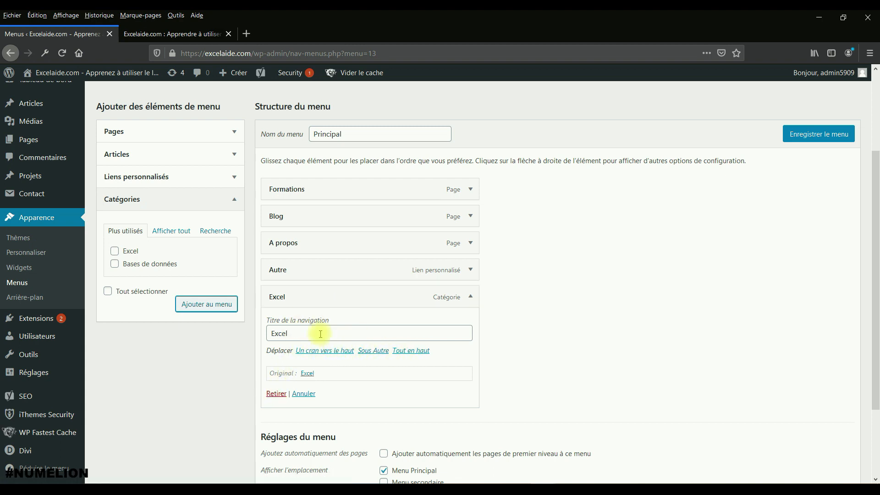
left_click_drag(309, 295, 310, 343)
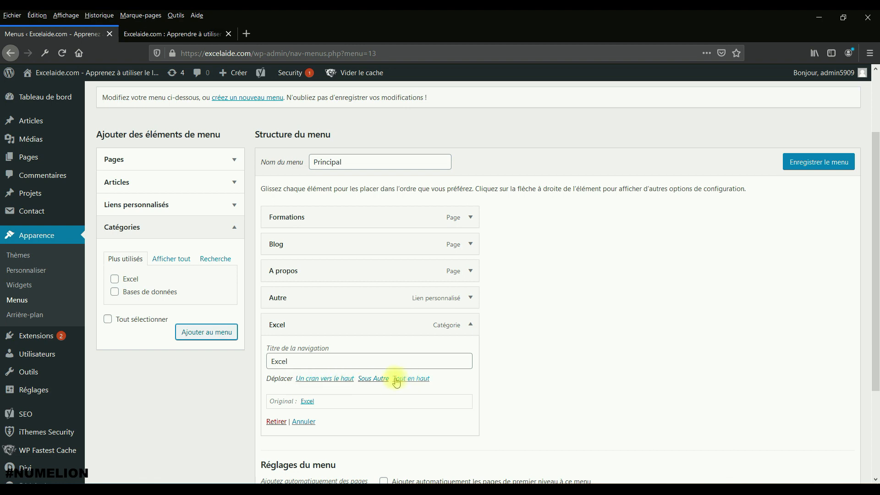
left_click(276, 421)
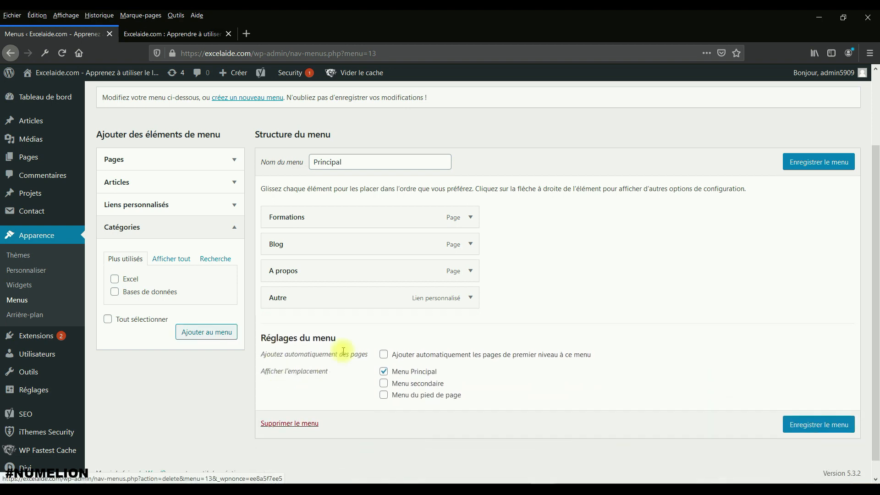
- Save the Principal menu and check the Autre link in the header of the reloaded home page
left_click(833, 423)
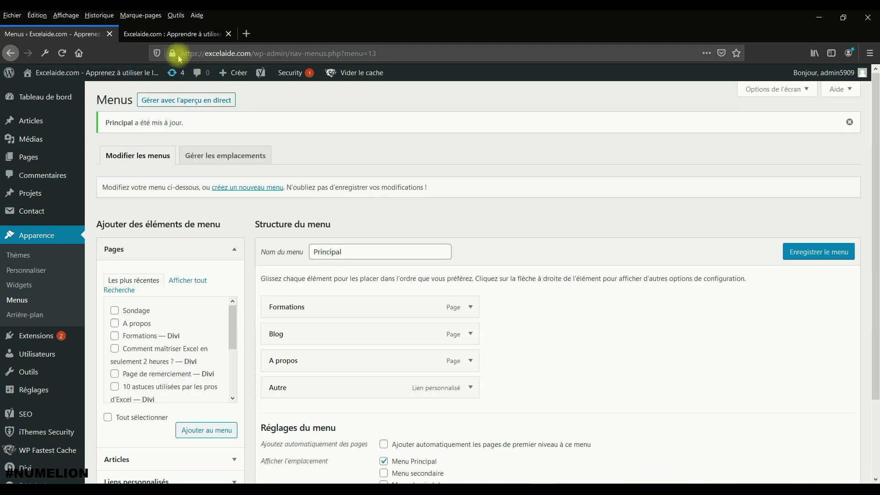
left_click(173, 33)
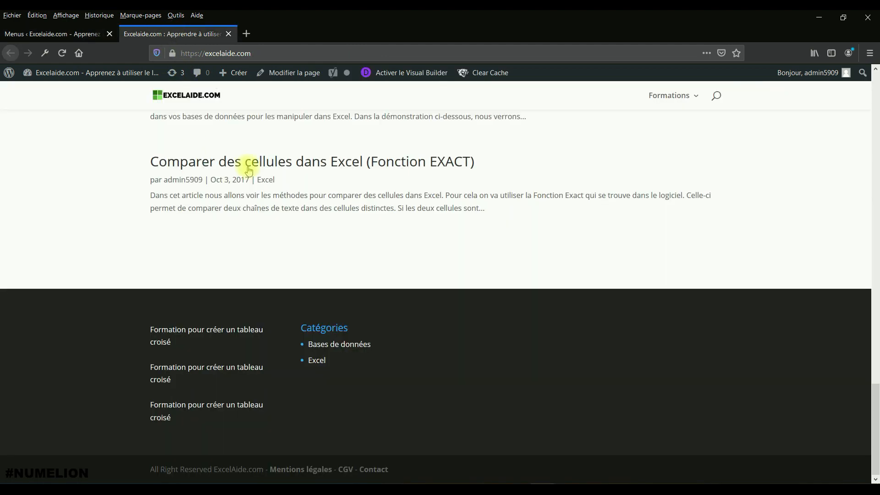
key("F5")
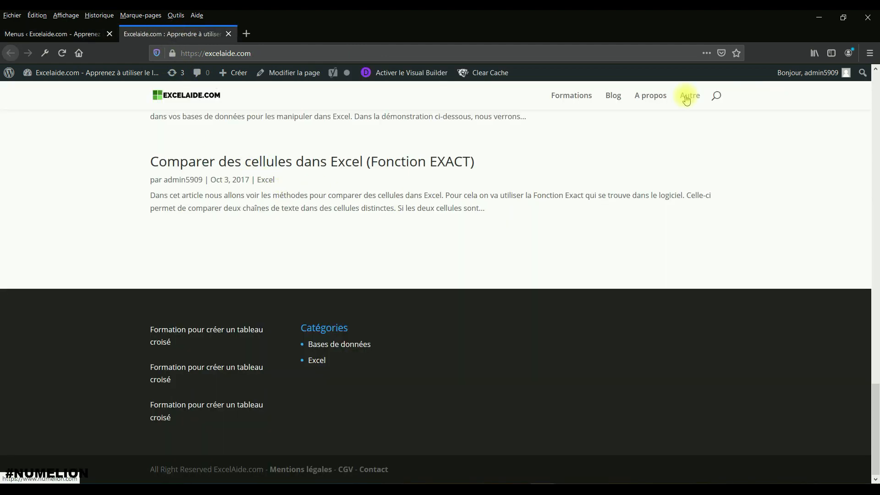
- Examine which menu is assigned to each theme location and return to menu editing
left_click(57, 37)
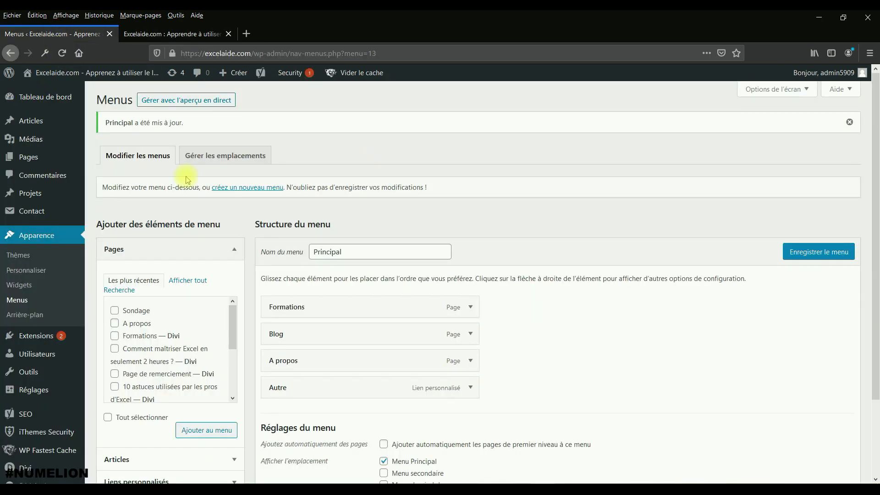
left_click(233, 158)
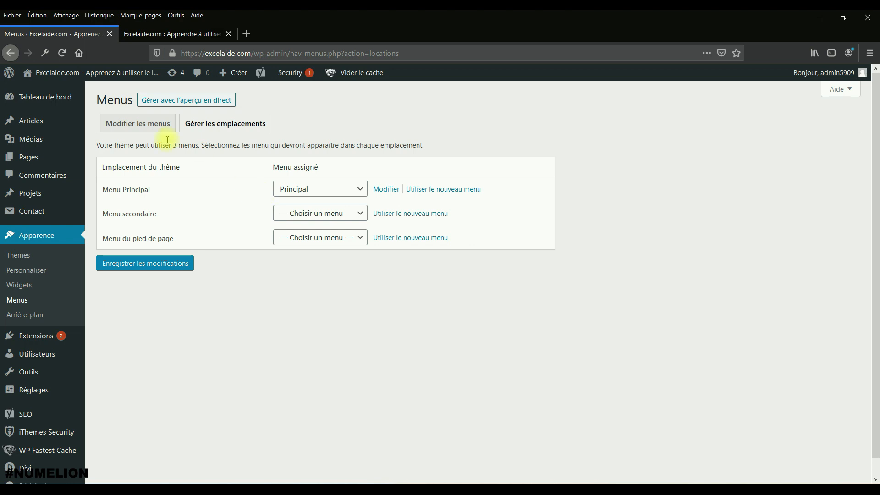
left_click(155, 123)
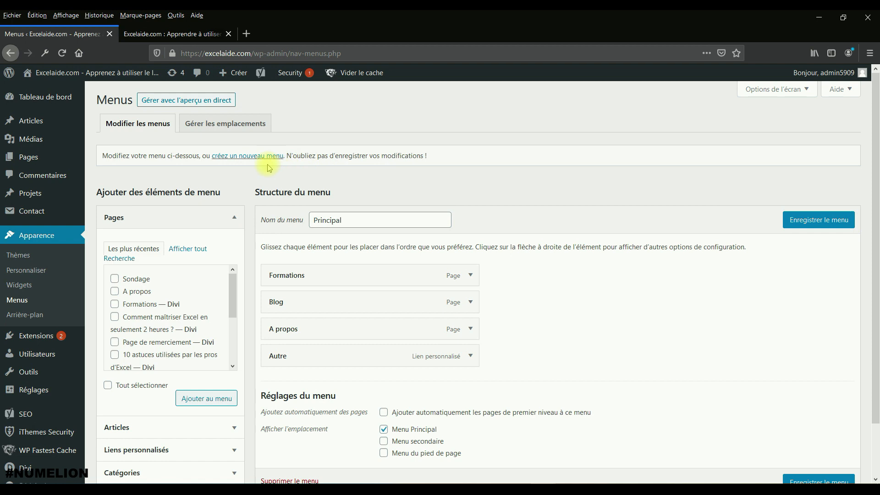
- Create a new menu named Menu secondaire
left_click(251, 156)
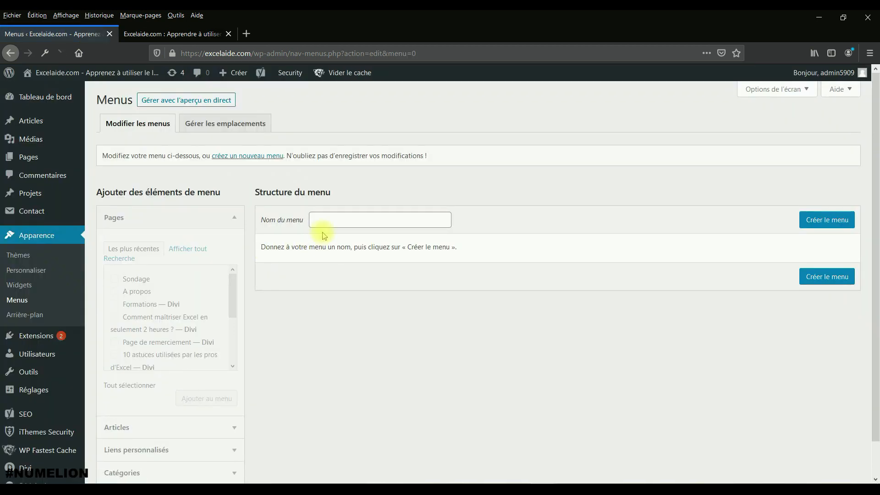
left_click(324, 222)
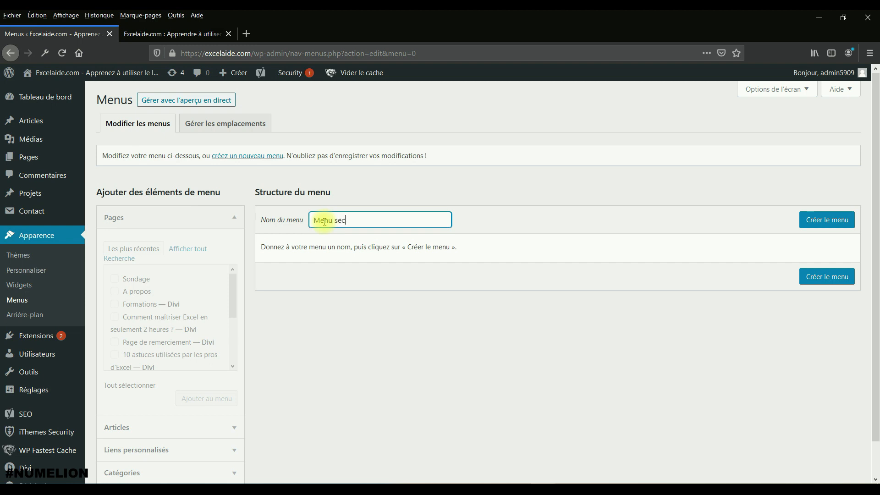
left_click(816, 220)
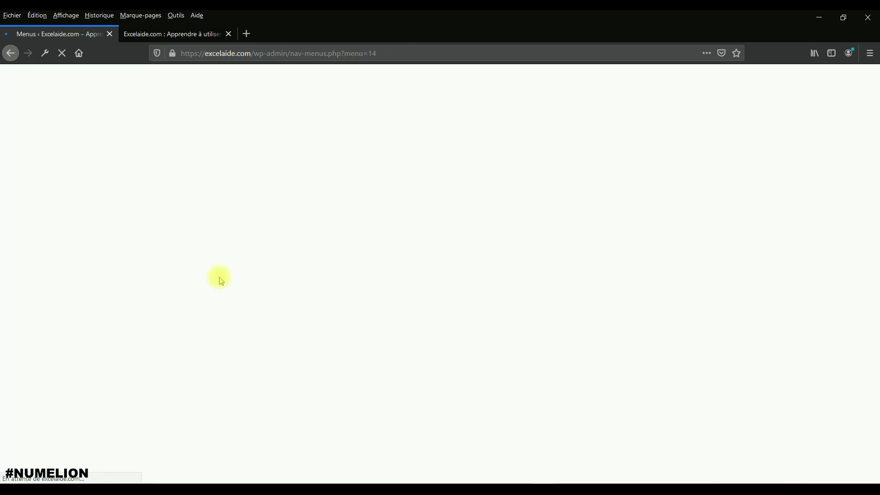
- Add the Sondage and Contact pages to the new menu and select Menu secondaire as its display location
scroll(142, 313, "down", 3)
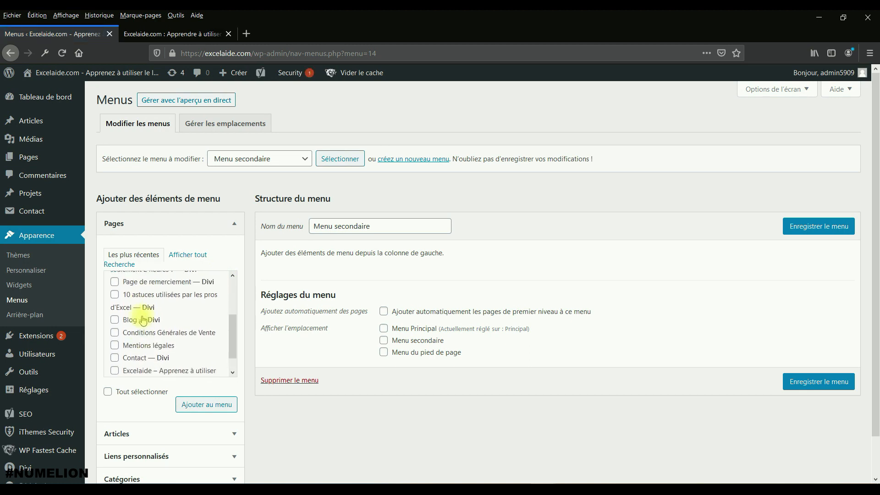
scroll(128, 293, "up", 3)
scroll(133, 320, "down", 5)
left_click(128, 342)
left_click(197, 403)
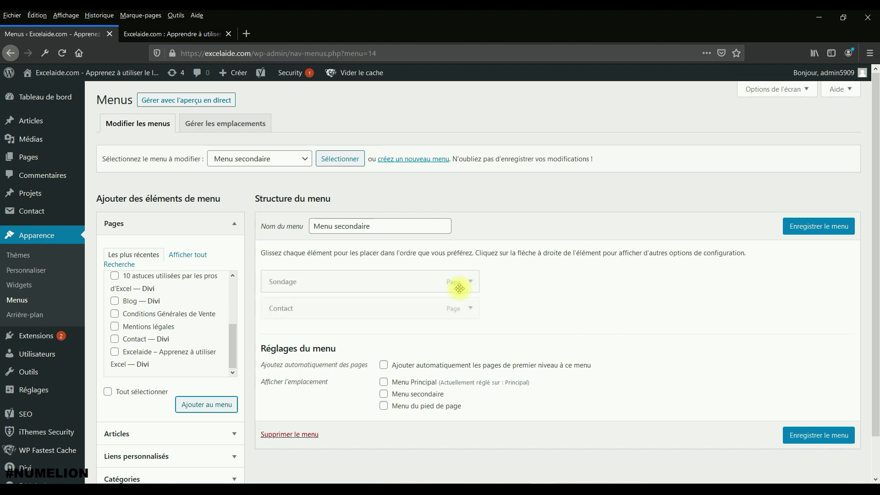
left_click(409, 396)
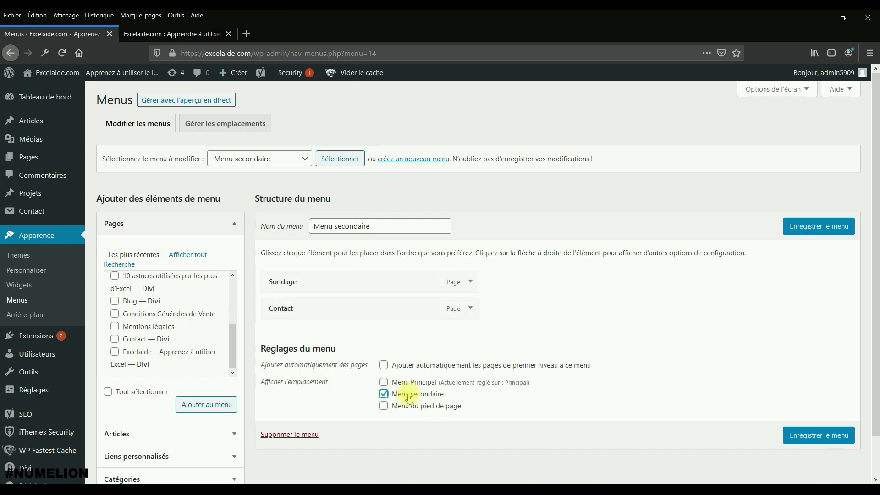
- Save Menu secondaire and check its links in the header of the reloaded home page
left_click(817, 435)
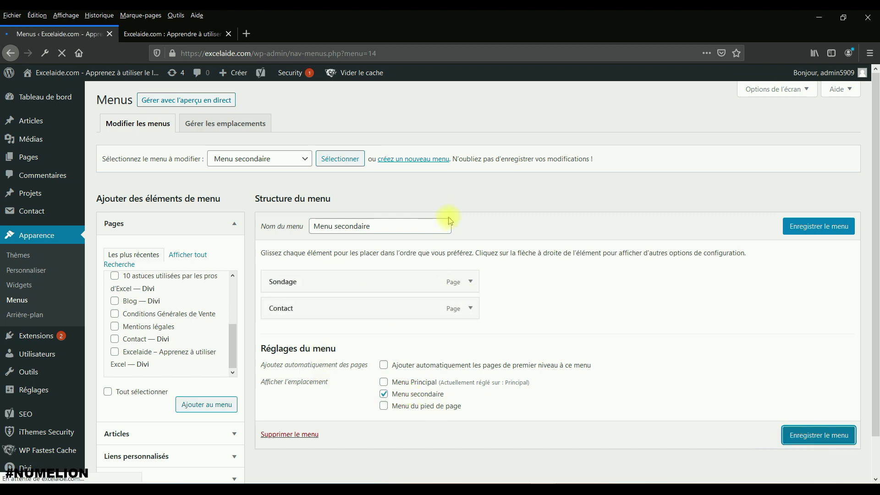
left_click(173, 33)
key("F5")
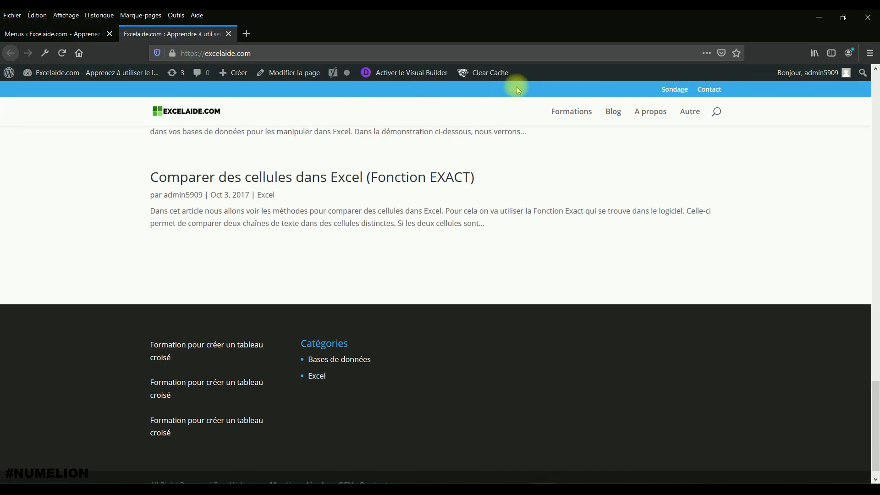
left_click(94, 34)
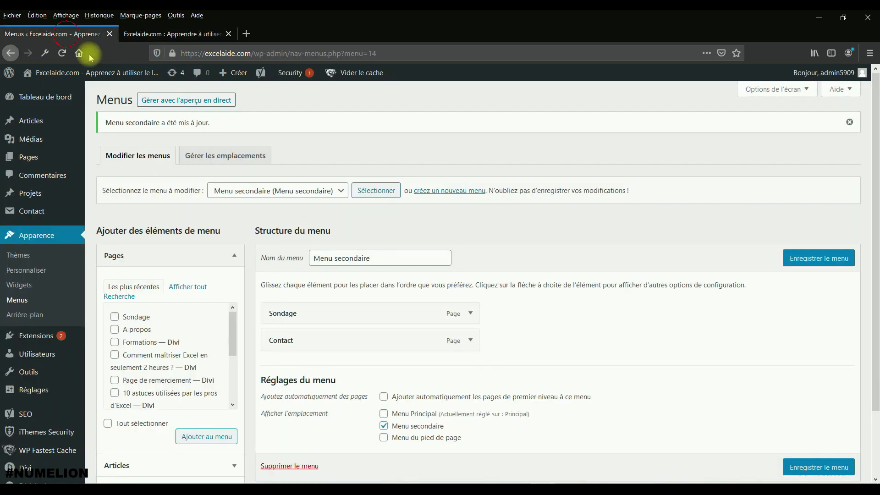
- Review the menus assigned to the main, secondary and footer theme locations
left_click(213, 155)
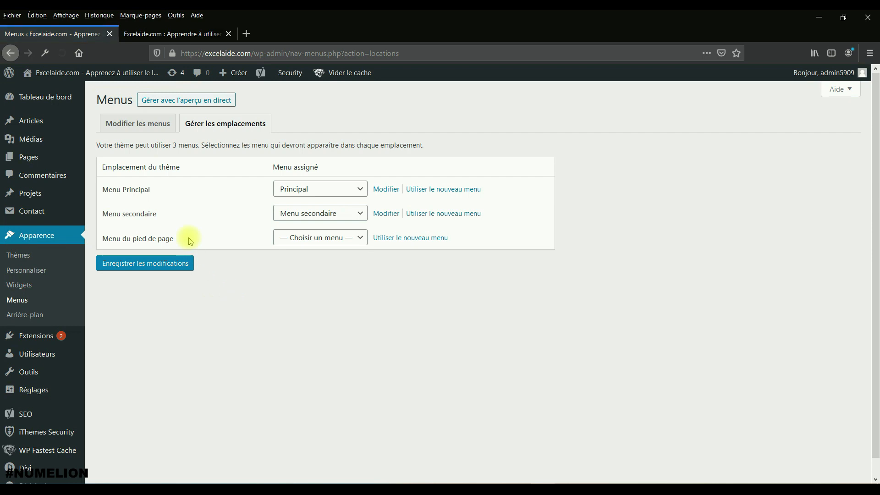
left_click(301, 214)
left_click(215, 211)
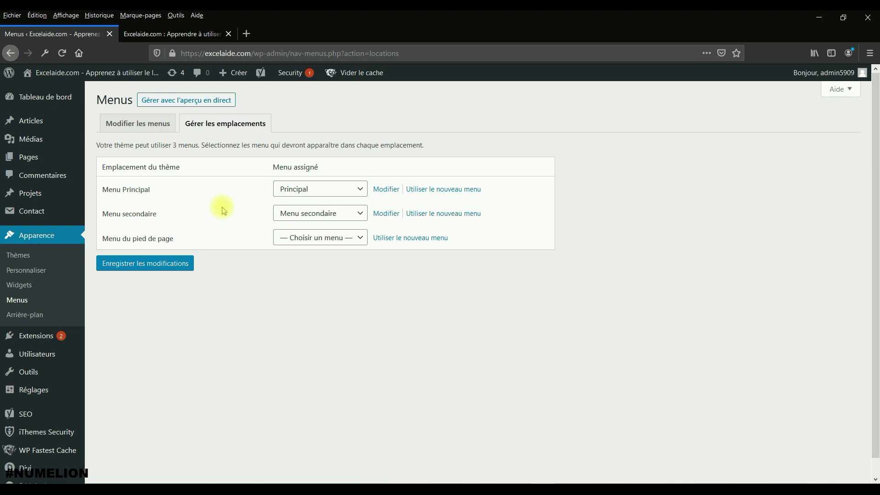
- Open the live preview of the menu locations and examine the menus selectable for the main and secondary locations
left_click_drag(156, 101, 175, 99)
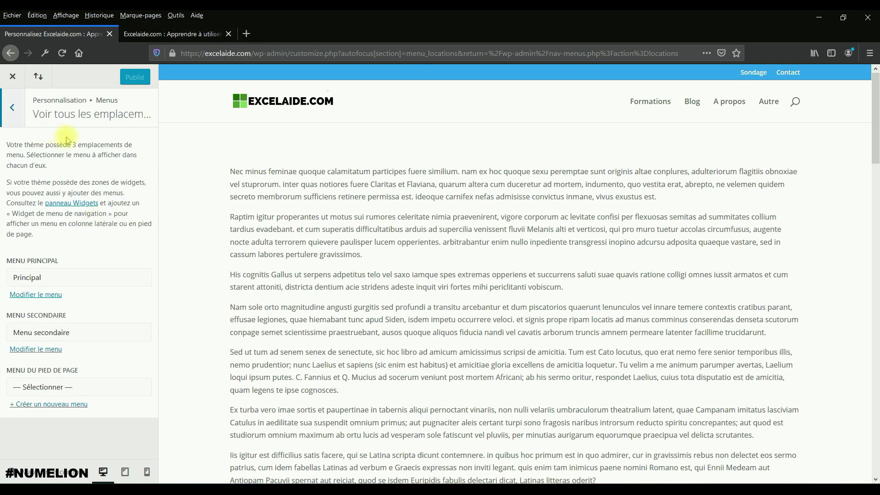
left_click(31, 283)
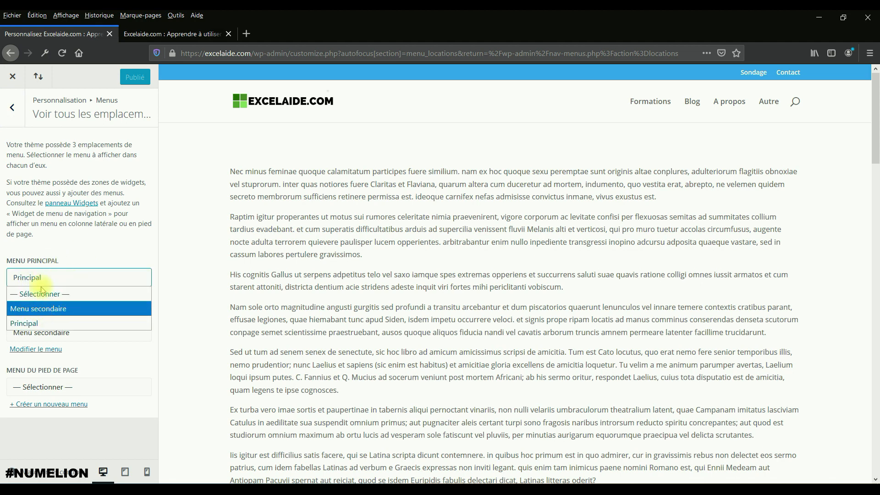
left_click(80, 242)
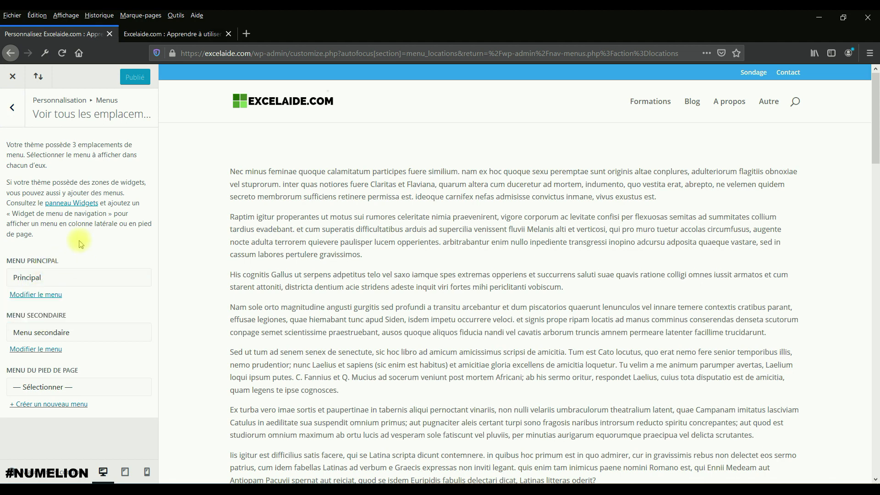
left_click(38, 332)
left_click(88, 260)
- Create a new menu named Menu principal 2 assigned to the Menu Principal location instead of the footer
left_click(56, 405)
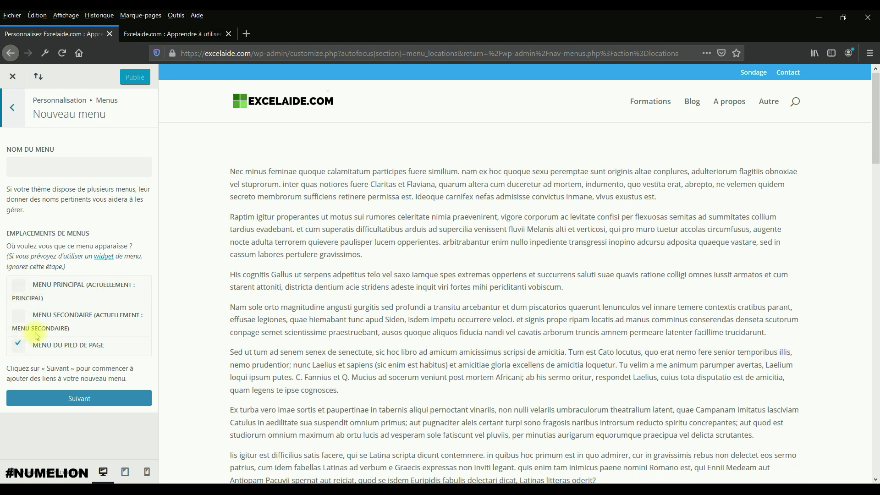
left_click(20, 287)
left_click(19, 345)
left_click(71, 397)
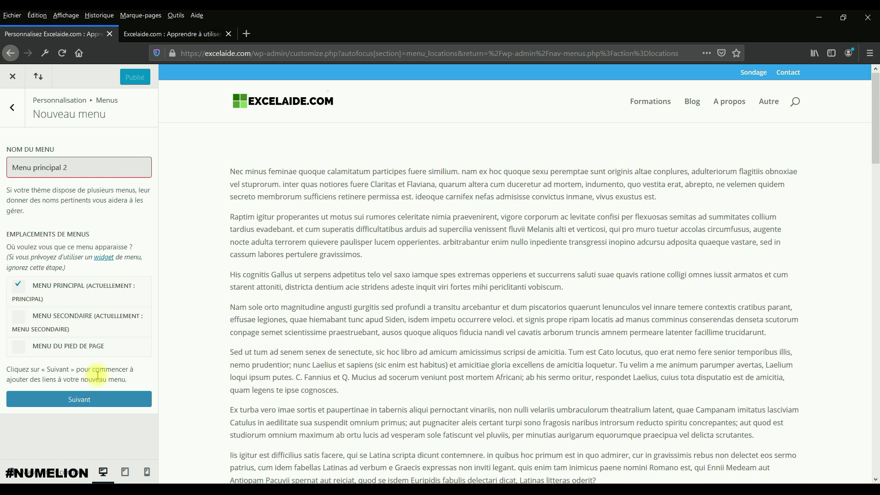
left_click(98, 400)
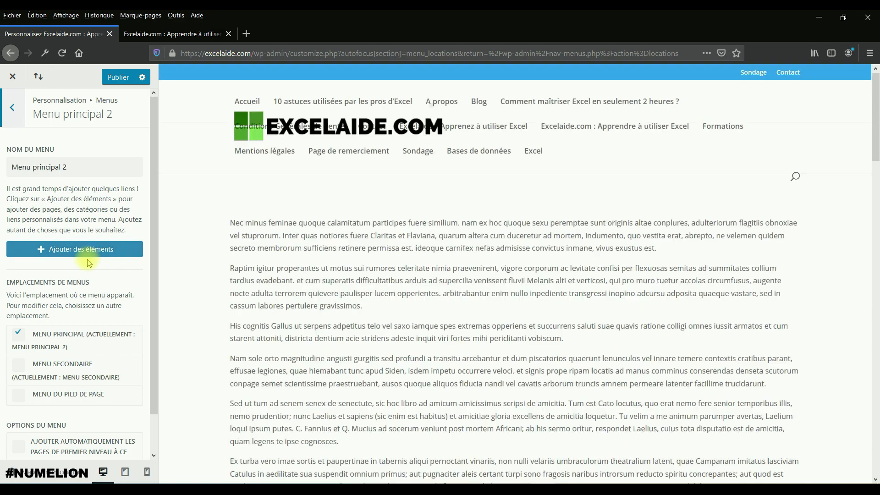
left_click(18, 334)
left_click(19, 334)
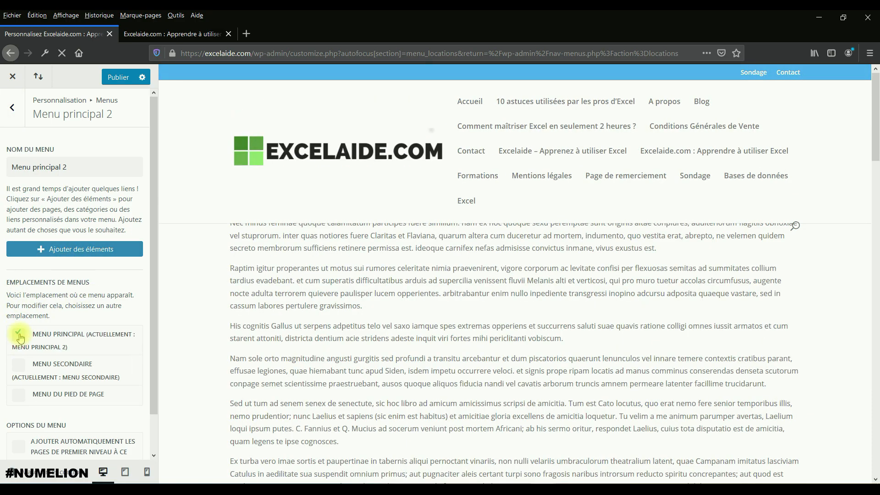
- Add the A propos, Page de remerciement and Blog pages to Menu principal 2
scroll(54, 321, "down", 2)
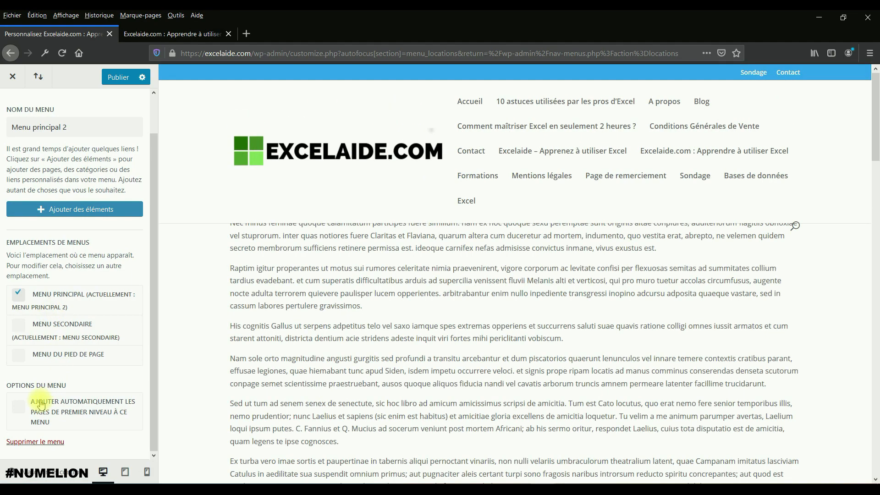
left_click(72, 213)
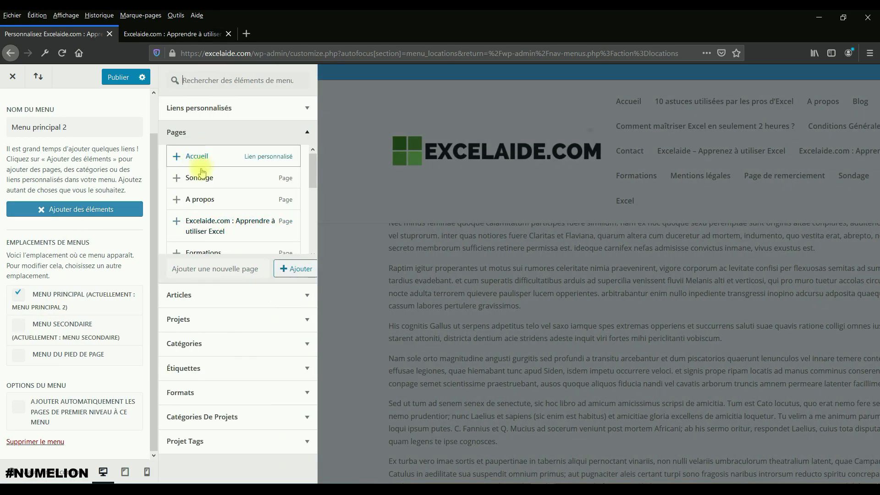
left_click(196, 297)
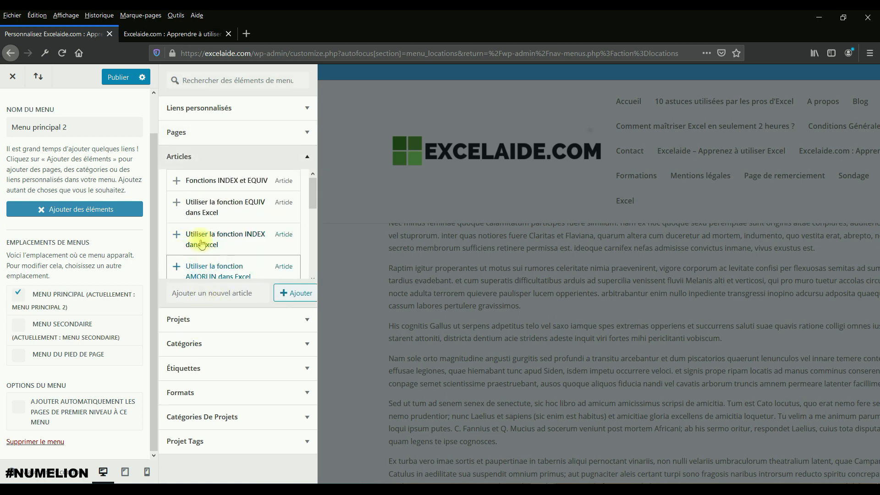
left_click(181, 156)
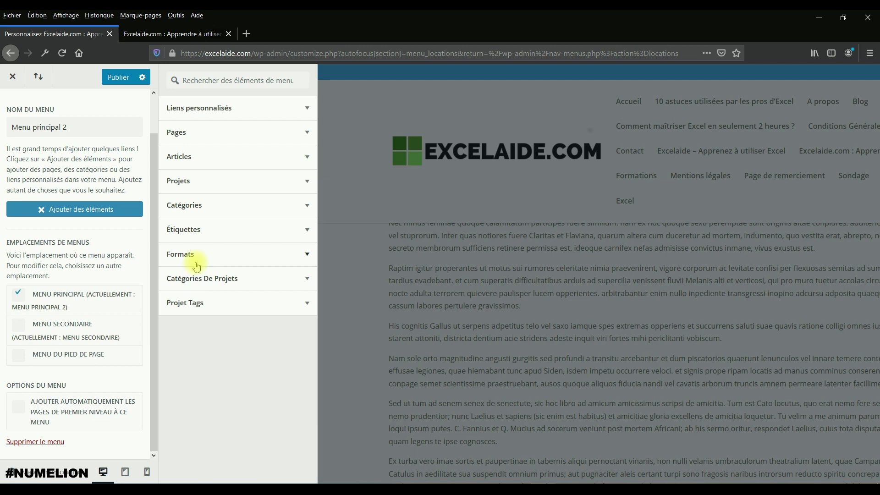
left_click(178, 135)
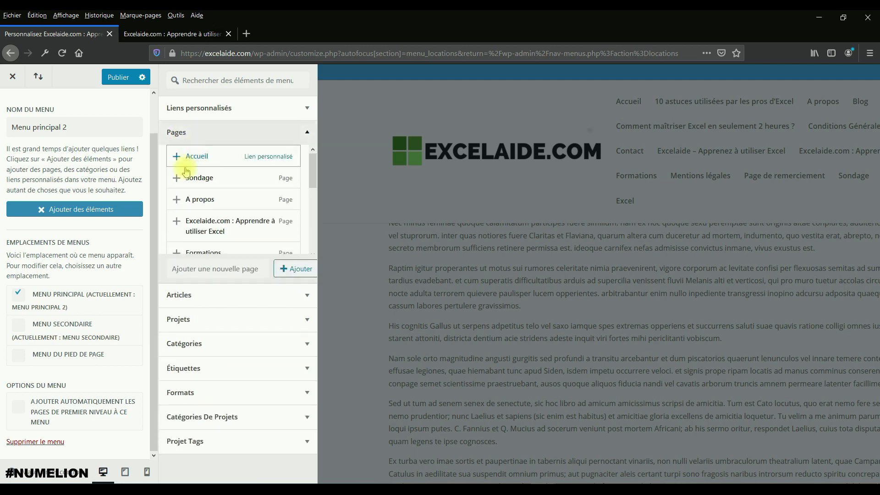
left_click(193, 206)
scroll(192, 206, "down", 5)
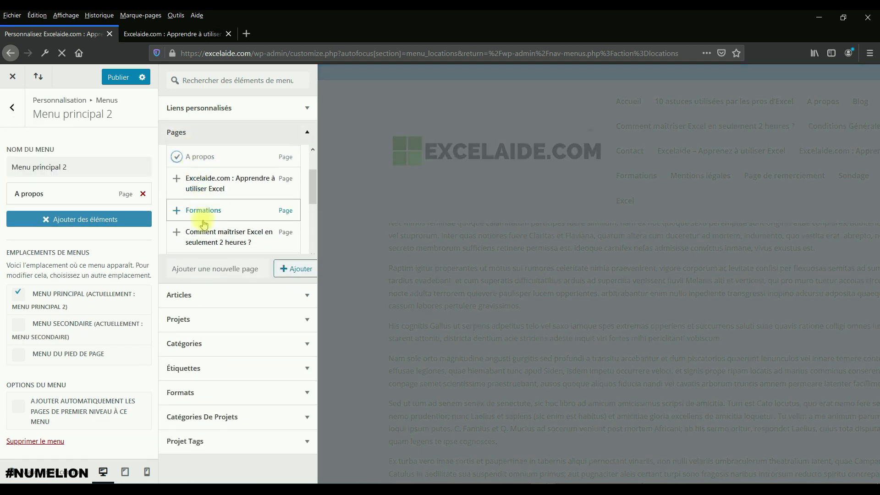
left_click(176, 198)
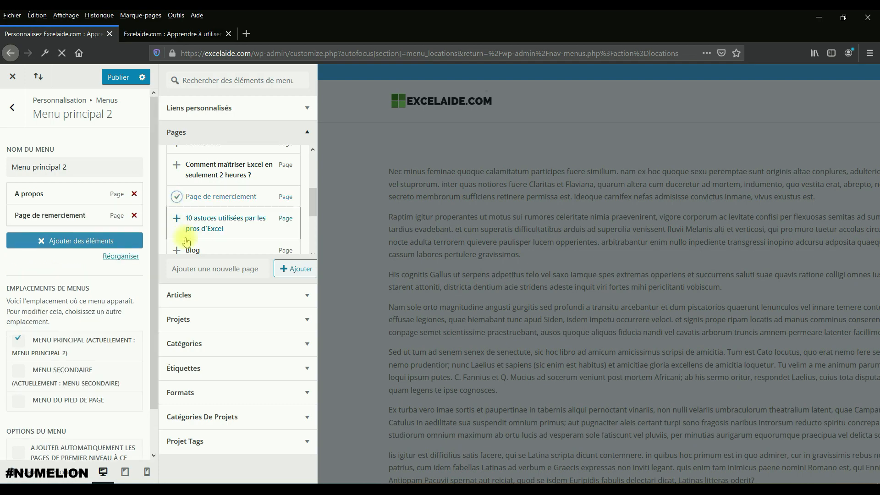
left_click(176, 250)
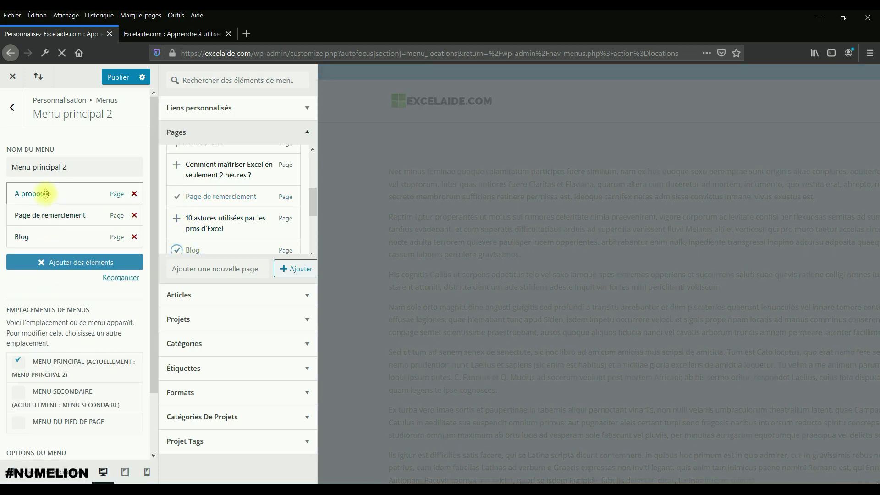
- Leave the live customizer without publishing, discard the Menu principal 2 changes, and return to menu editing
left_click(14, 108)
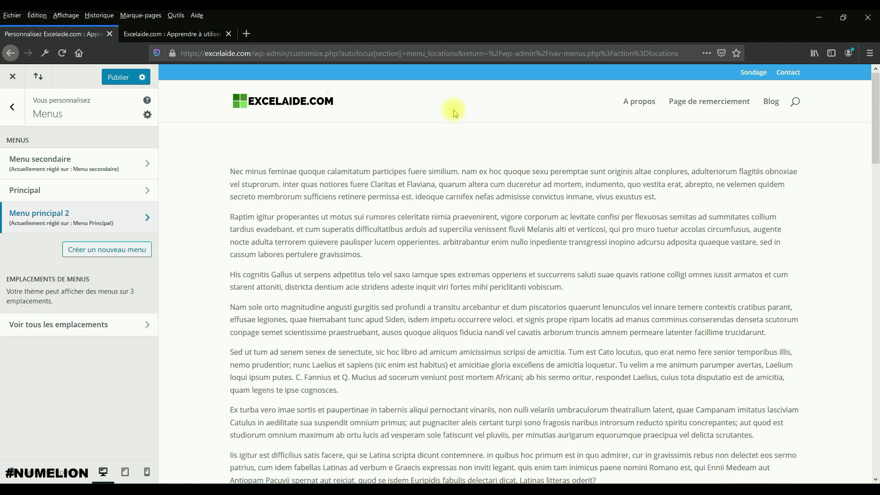
left_click(120, 78)
left_click(137, 34)
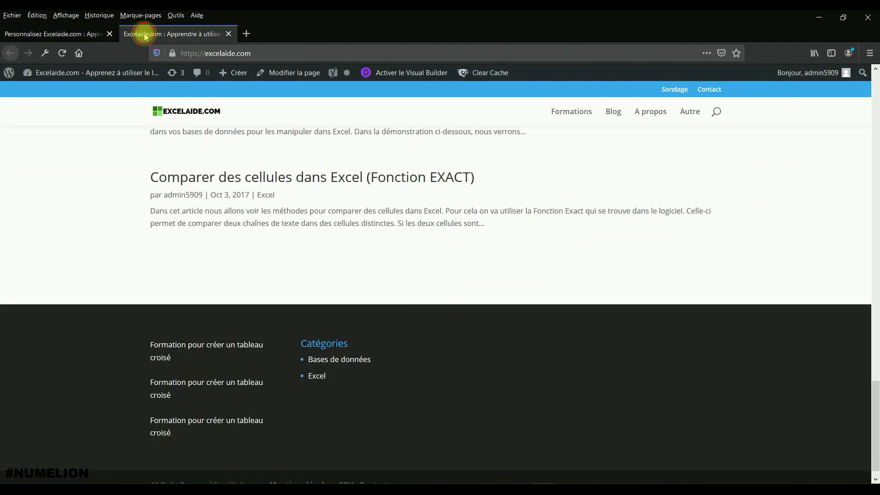
left_click(68, 34)
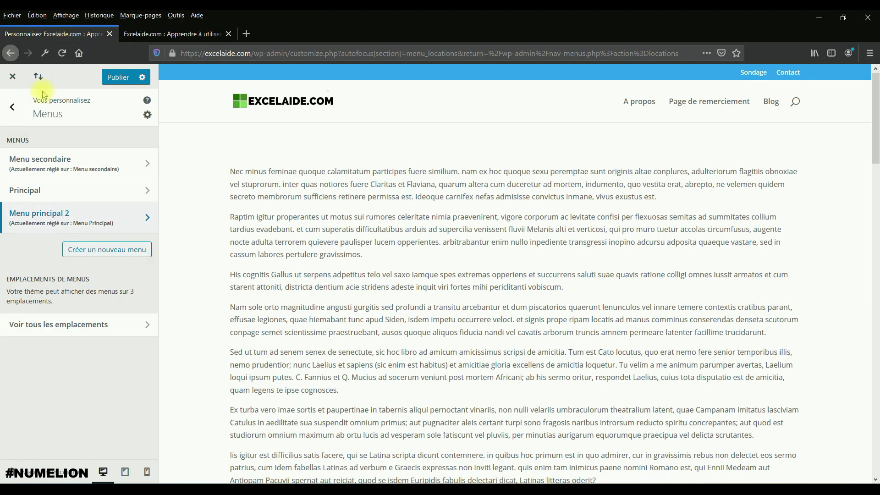
left_click(13, 77)
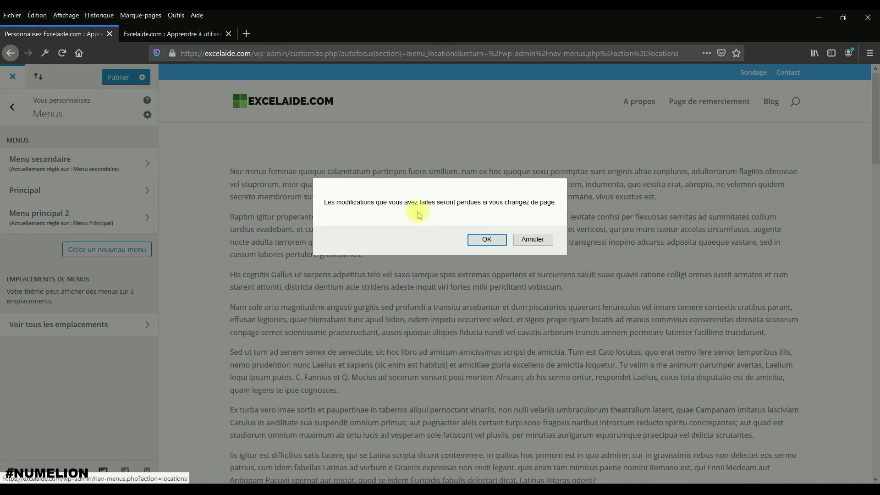
left_click(482, 239)
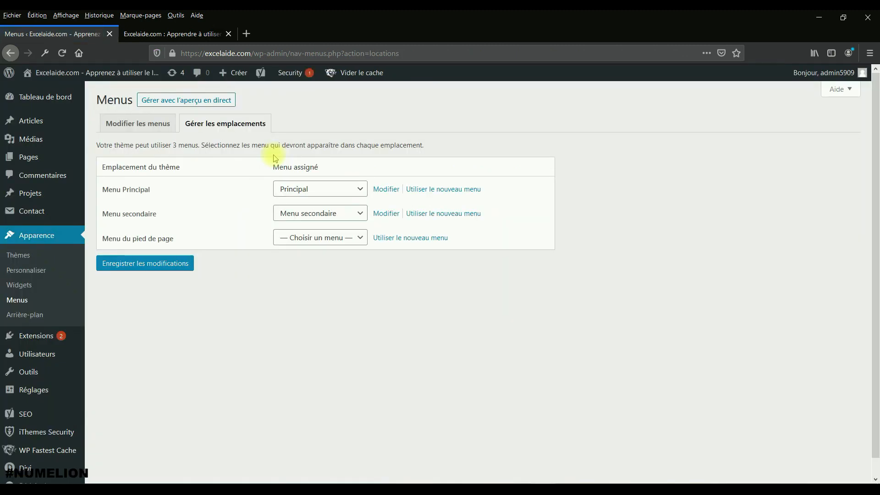
left_click(154, 125)
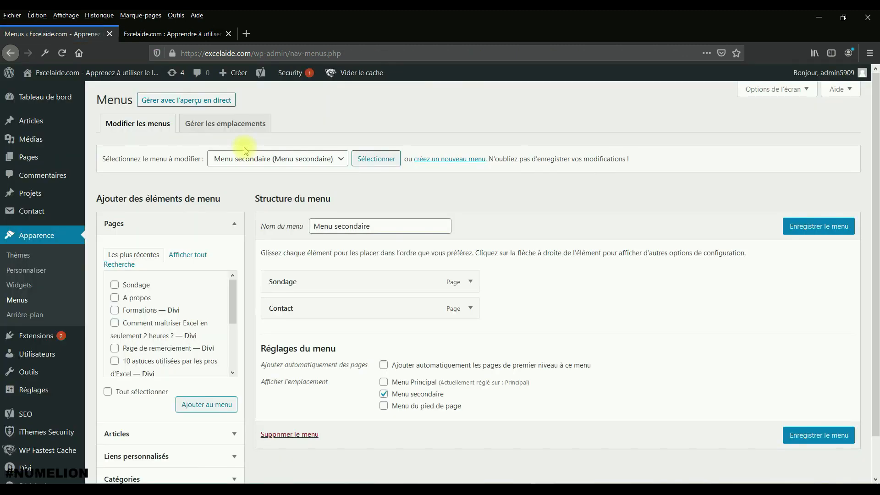